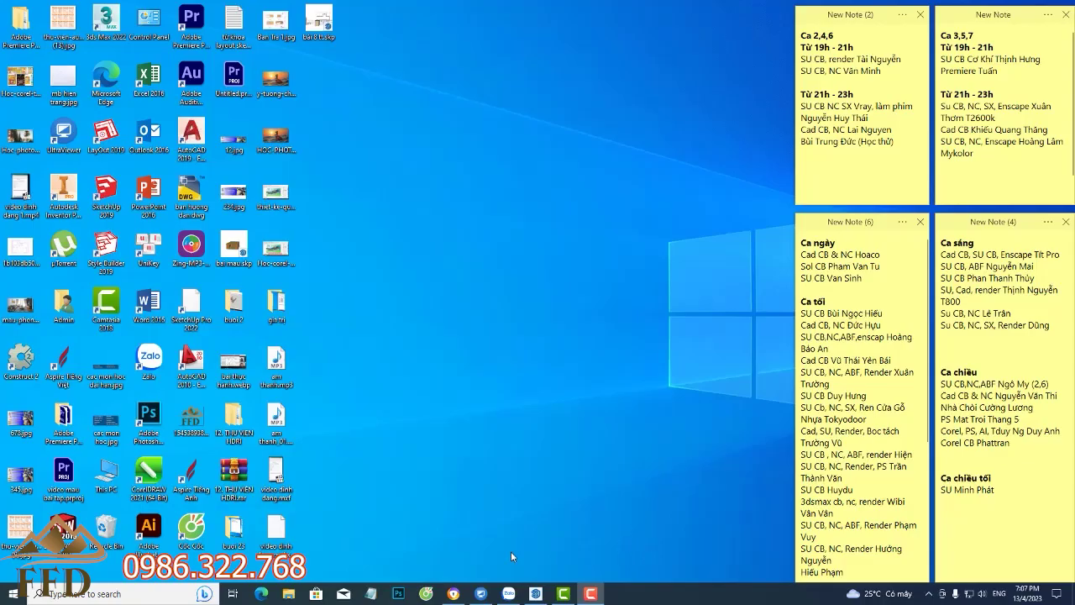
- Bring back the bai 8 tt.skp kitchen model window and frame the L-shaped cabinets
{"action": "left_click", "coordinate": [535, 594]}
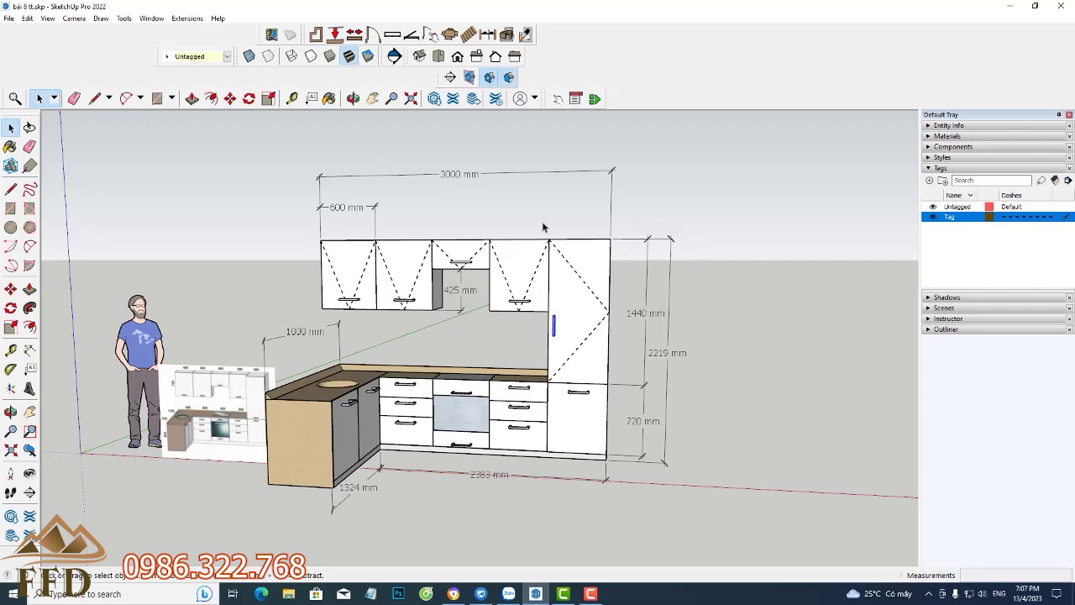
{"action": "middle_click_drag", "start_coordinate": [543, 228], "coordinate": [482, 221]}
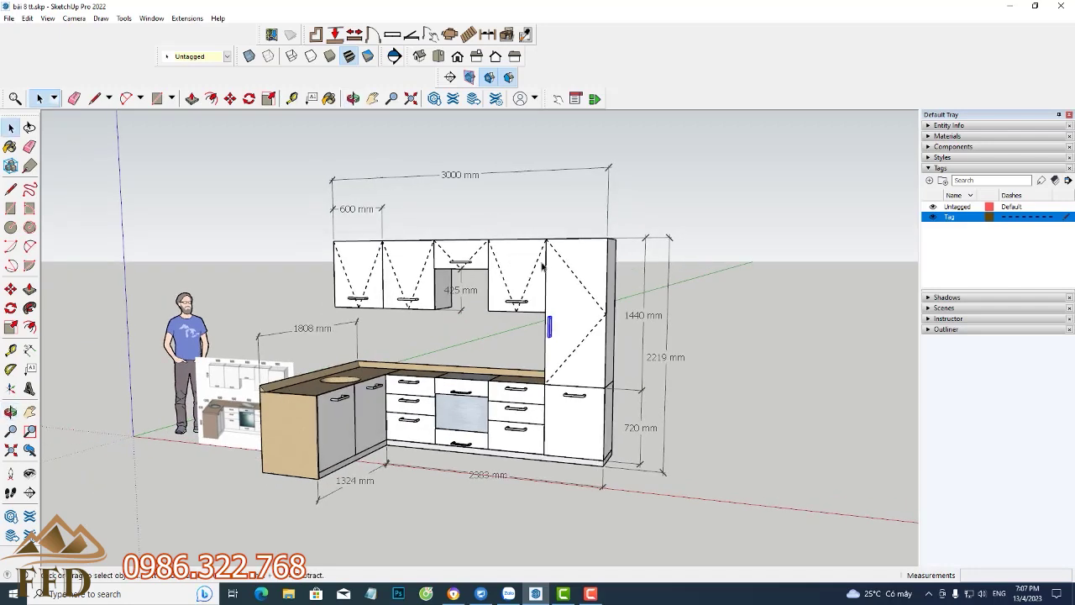
{"action": "scroll", "coordinate": [499, 226], "scroll_direction": "up", "scroll_amount": 2}
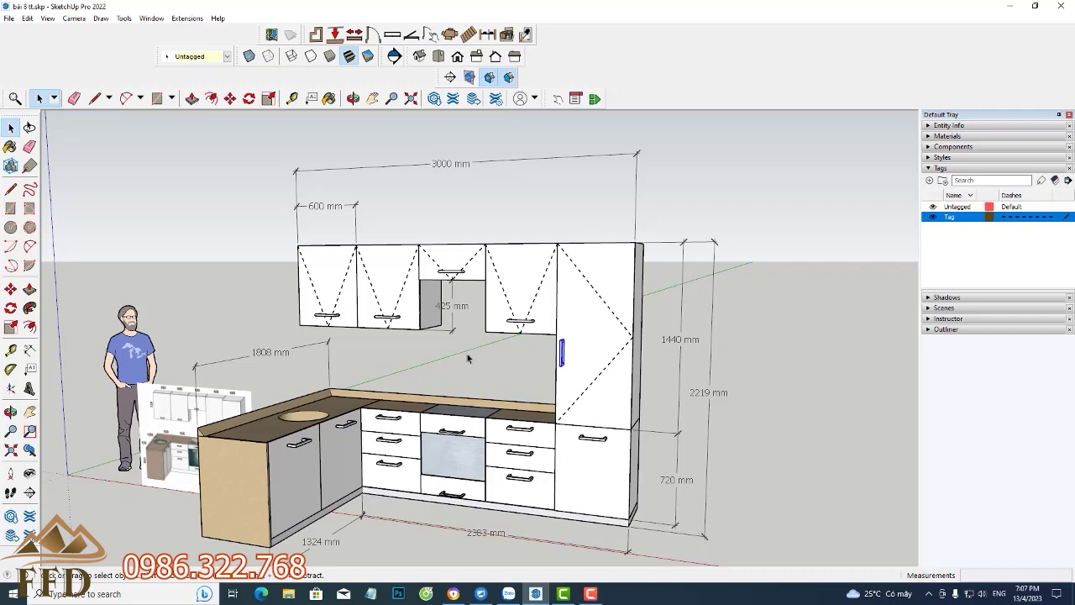
{"action": "scroll", "coordinate": [469, 353], "scroll_direction": "down", "scroll_amount": 1}
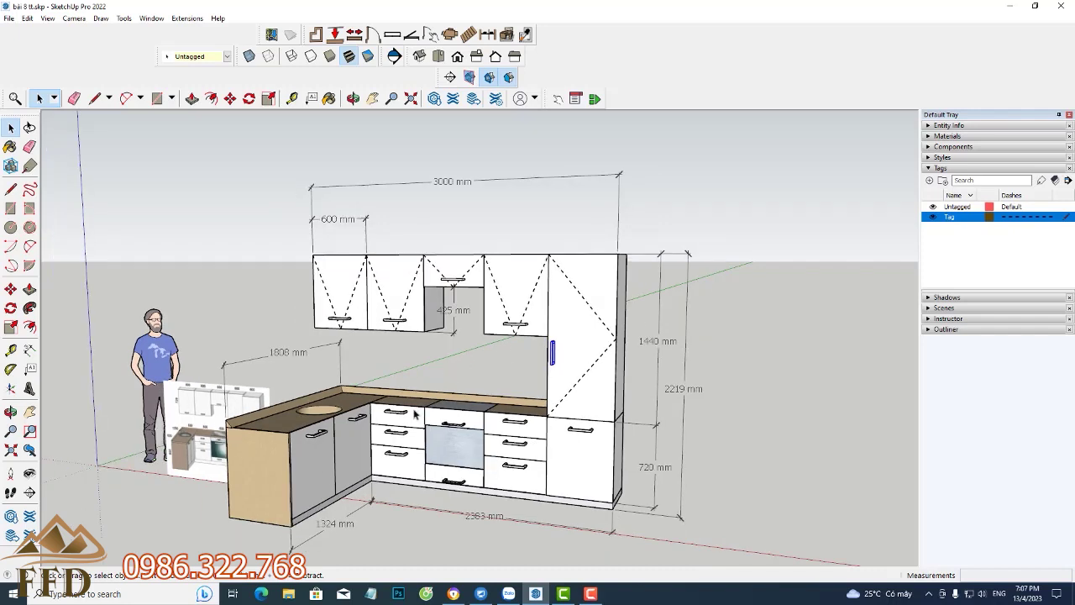
{"action": "scroll", "coordinate": [389, 435], "scroll_direction": "up", "scroll_amount": 1}
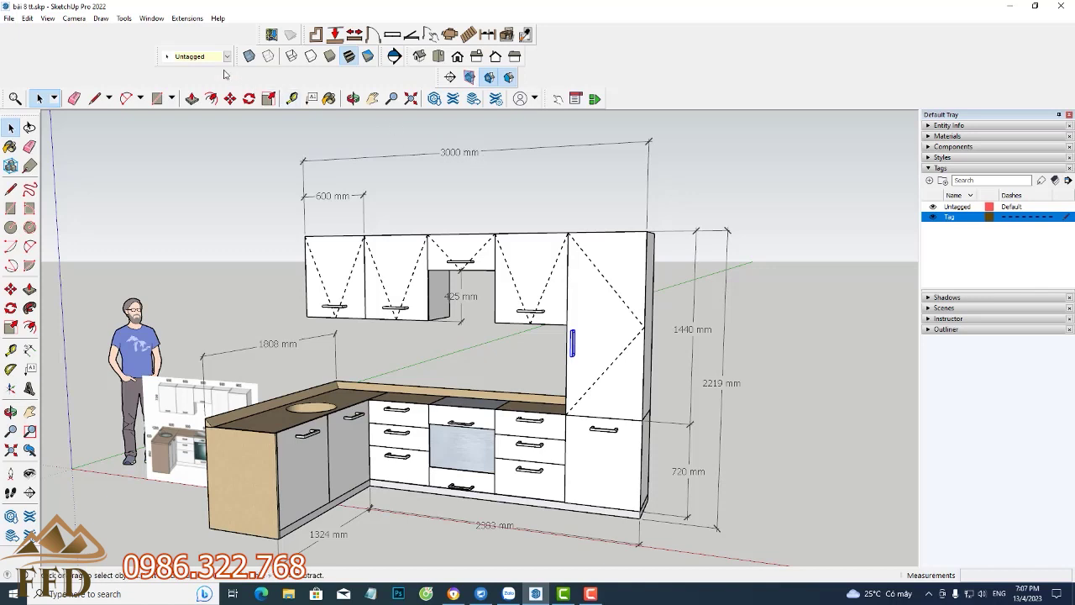
- Open Model Info beside the model and show its Units page
{"action": "left_click", "coordinate": [153, 18]}
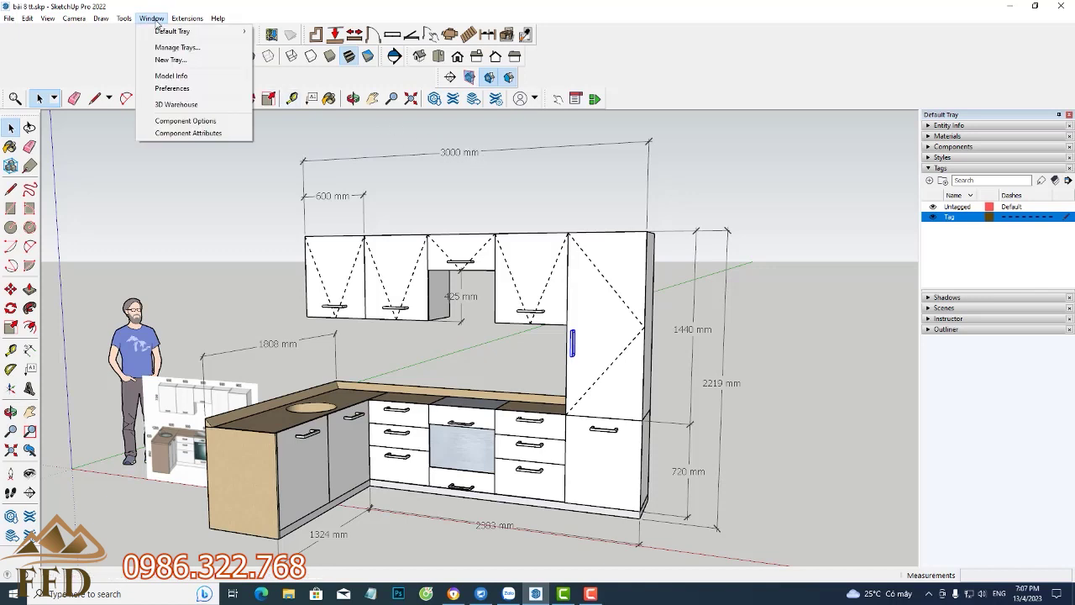
{"action": "left_click", "coordinate": [180, 79]}
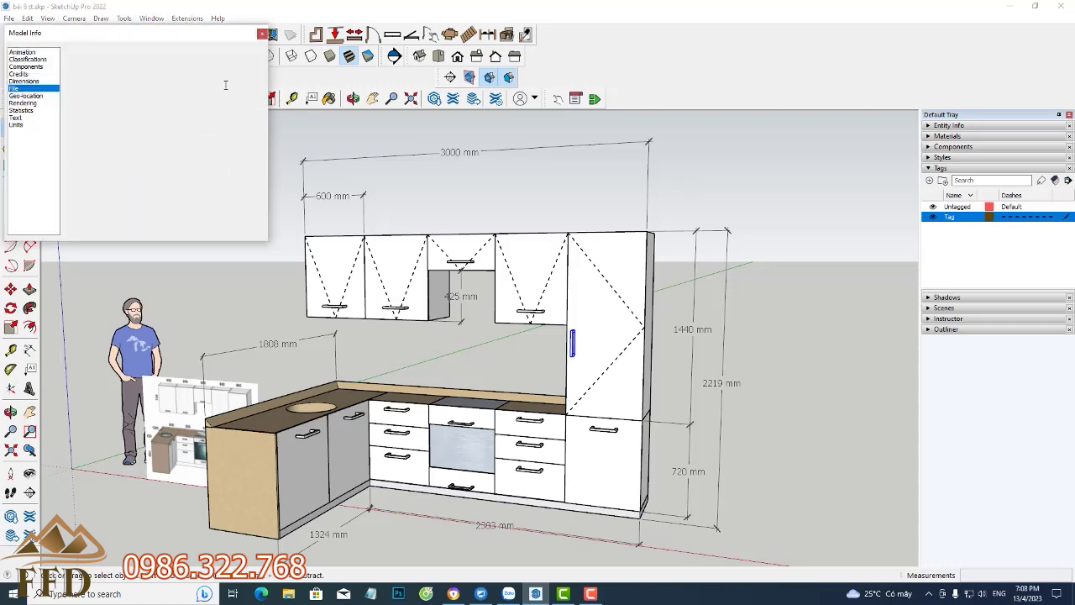
{"action": "left_click_drag", "start_coordinate": [205, 39], "coordinate": [297, 106]}
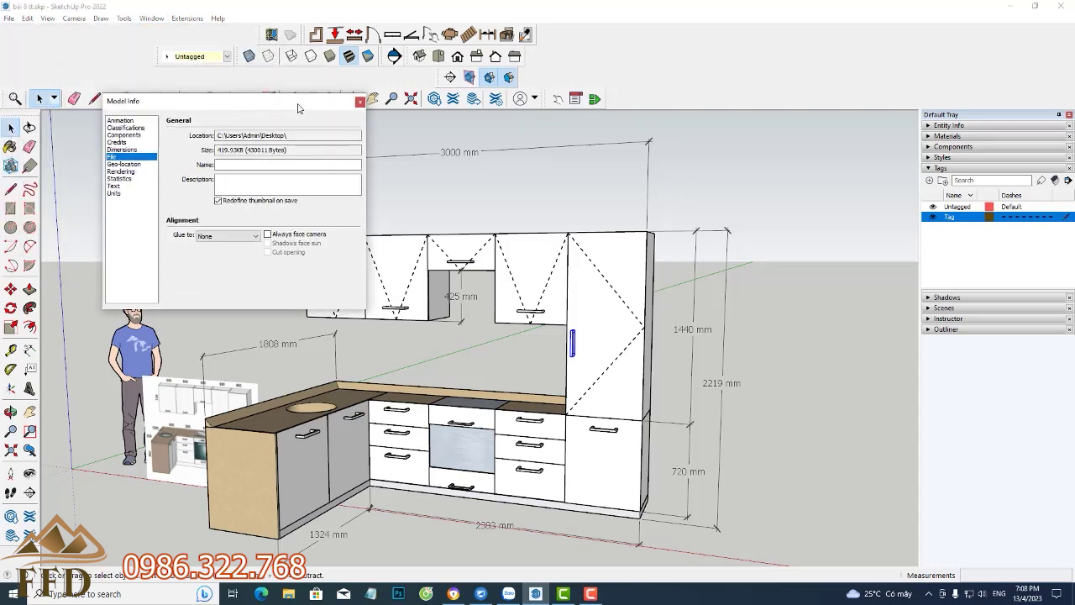
{"action": "left_click", "coordinate": [119, 194]}
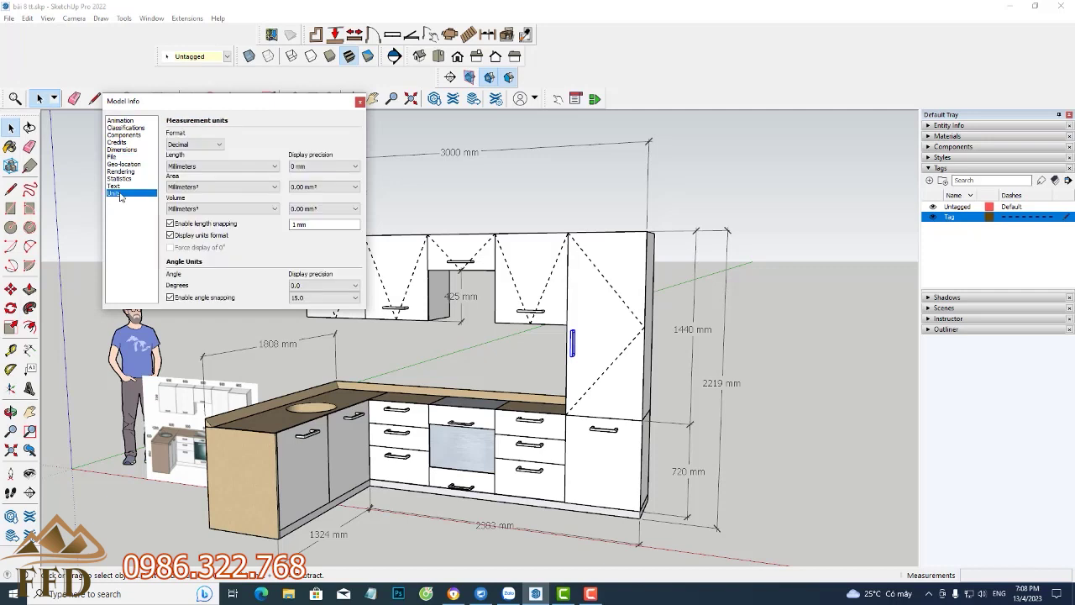
- Try the Architectural and Engineering unit formats, then return the format to Decimal
{"action": "left_click", "coordinate": [196, 146]}
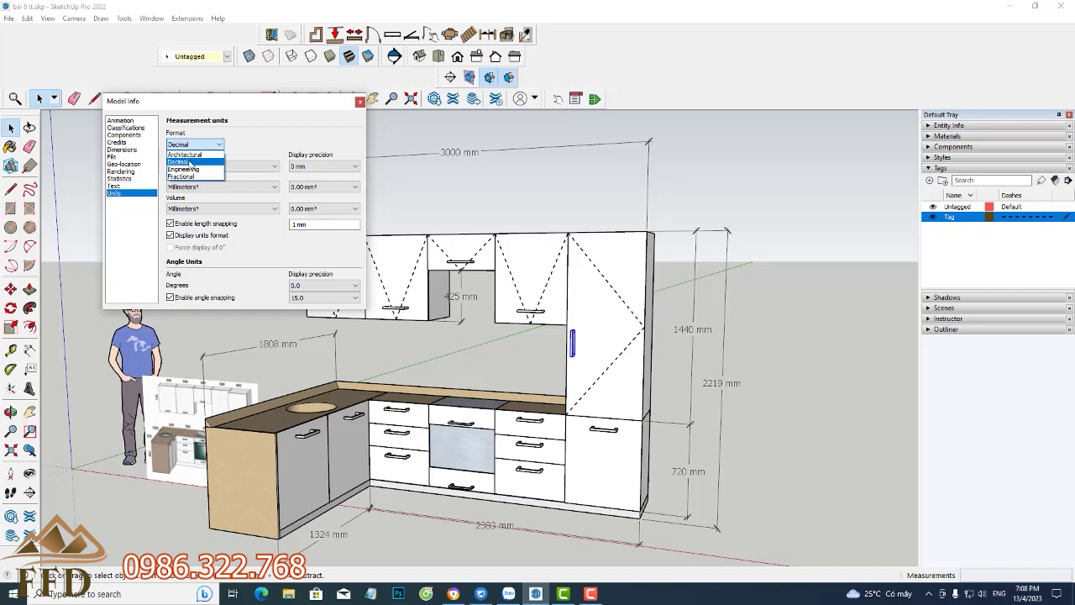
{"action": "left_click", "coordinate": [191, 162]}
{"action": "left_click", "coordinate": [193, 144]}
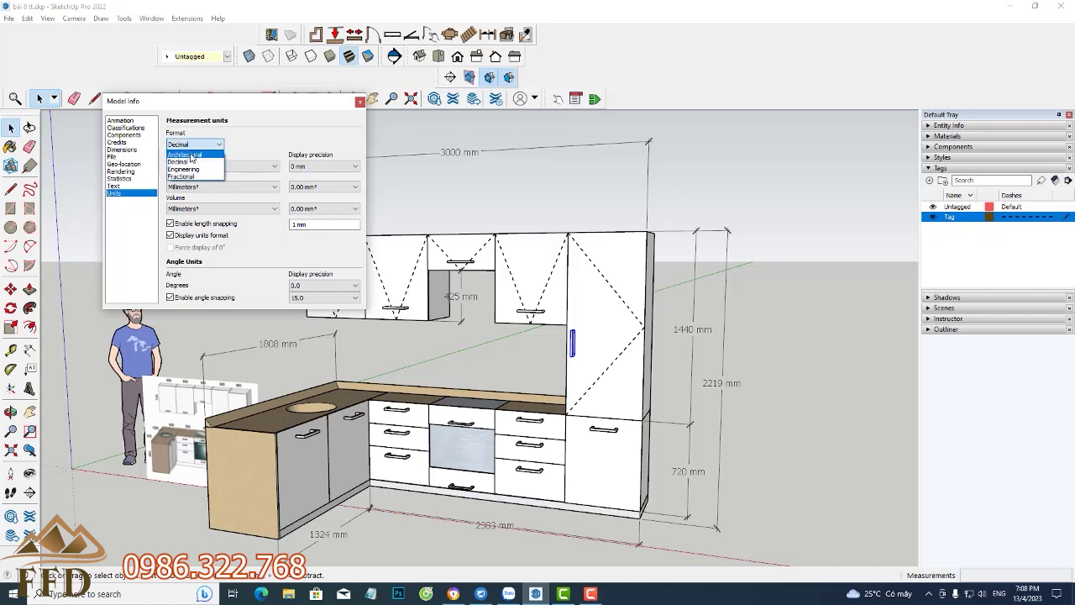
{"action": "left_click", "coordinate": [192, 156]}
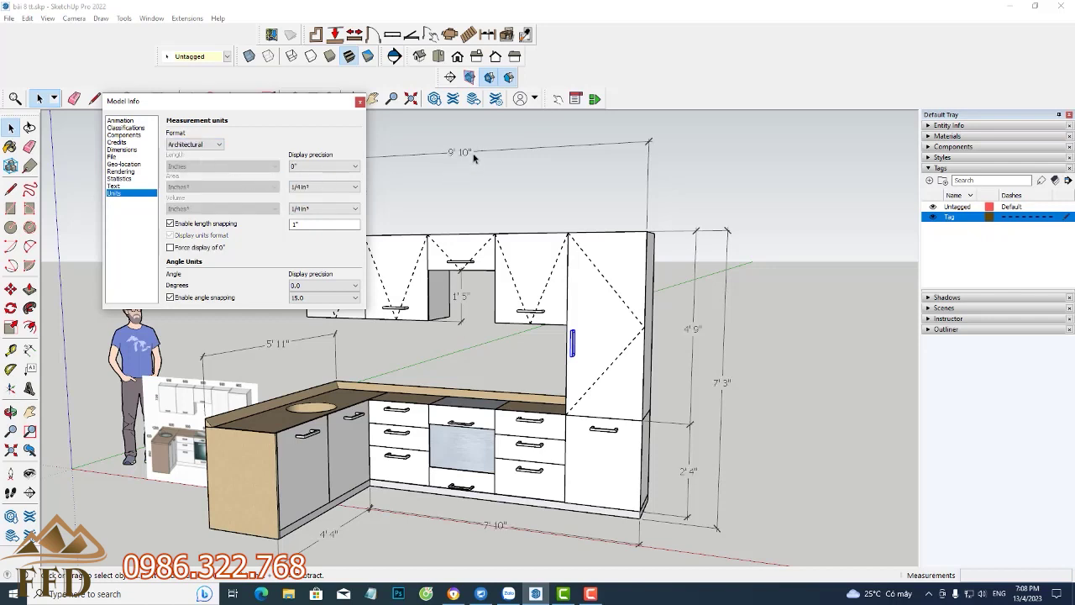
{"action": "left_click", "coordinate": [207, 147]}
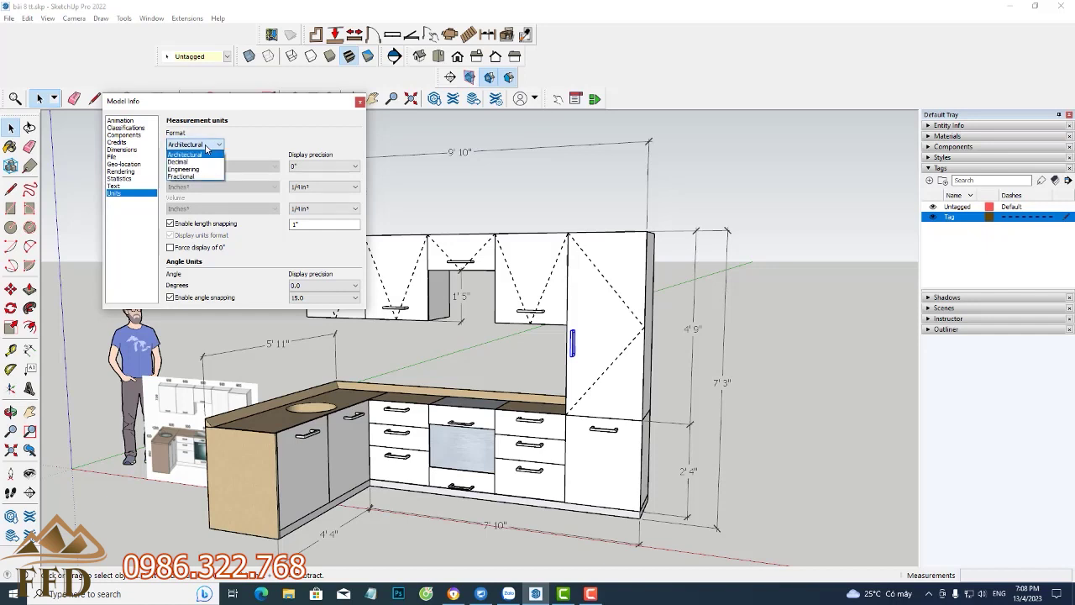
{"action": "left_click", "coordinate": [192, 169]}
{"action": "left_click", "coordinate": [200, 147]}
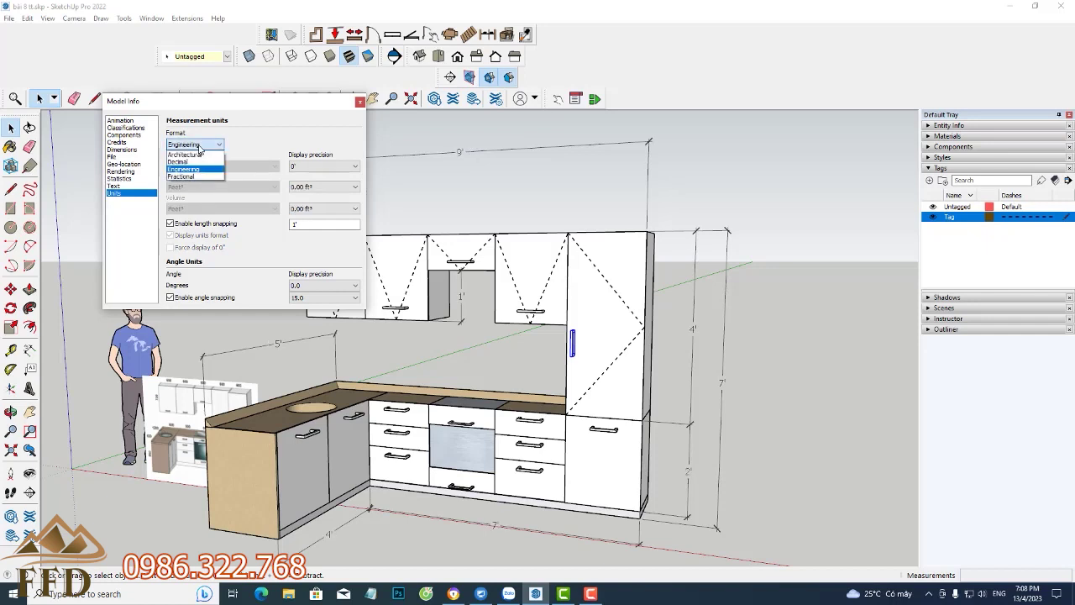
{"action": "left_click", "coordinate": [189, 161]}
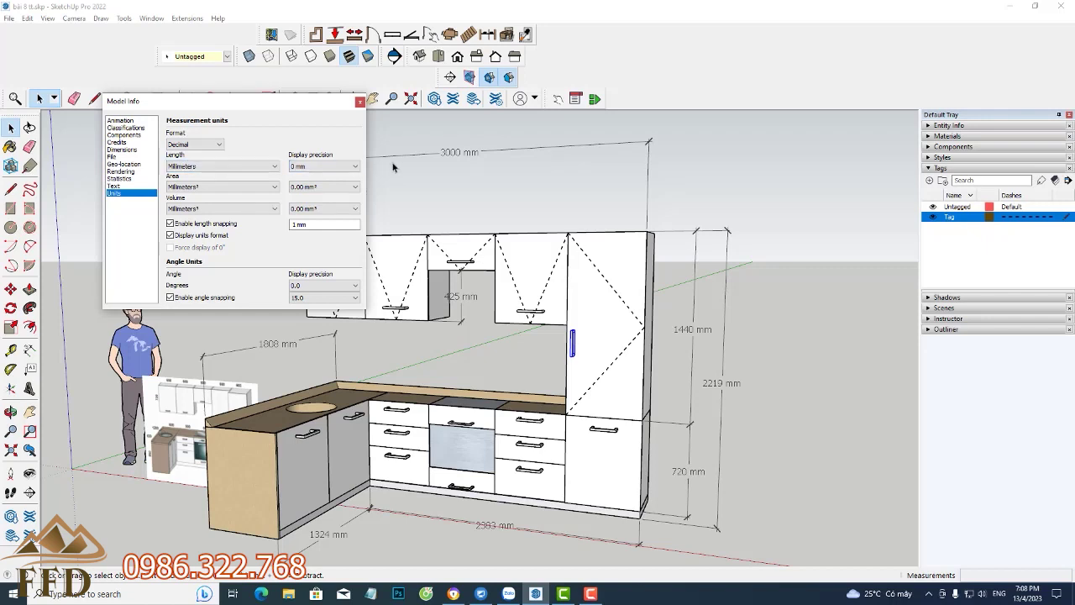
- Try Centimeters length units, then set Millimeters again, leaving volume units unchanged
{"action": "left_click", "coordinate": [250, 166]}
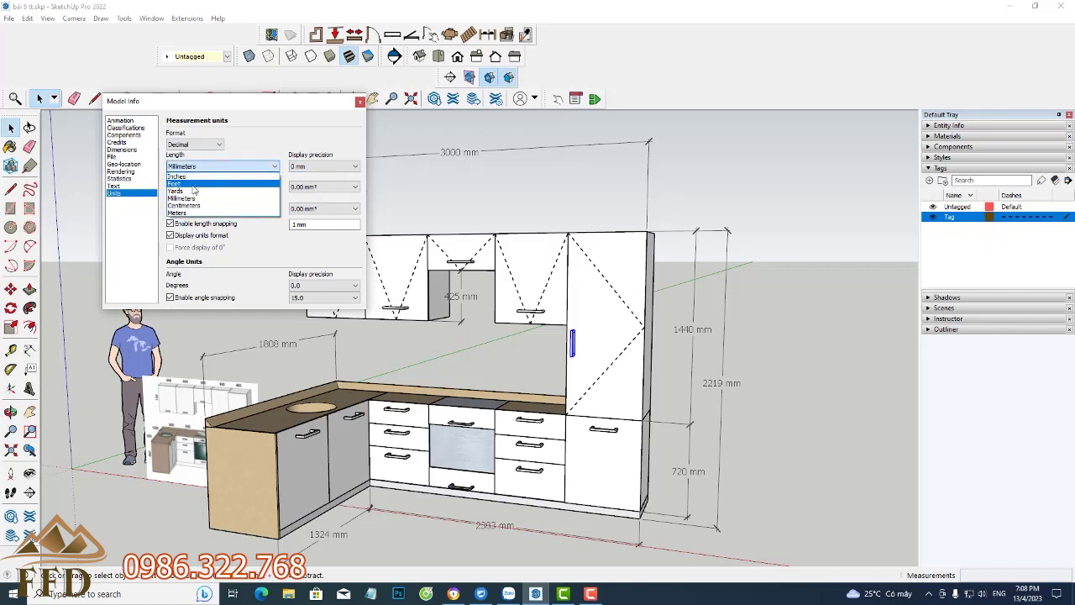
{"action": "left_click", "coordinate": [186, 208]}
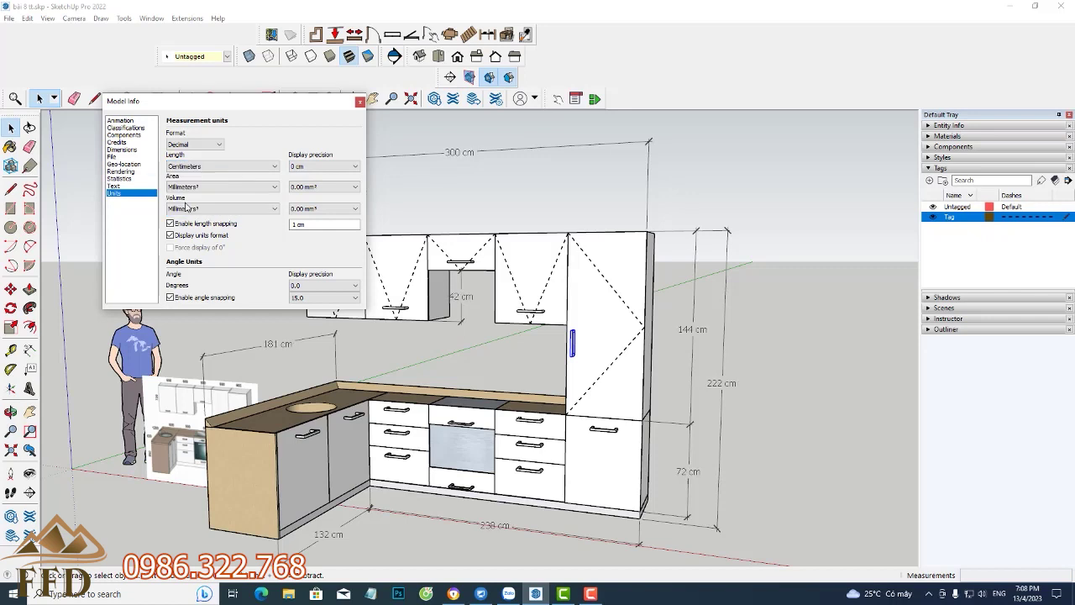
{"action": "left_click", "coordinate": [221, 167]}
{"action": "left_click", "coordinate": [189, 199]}
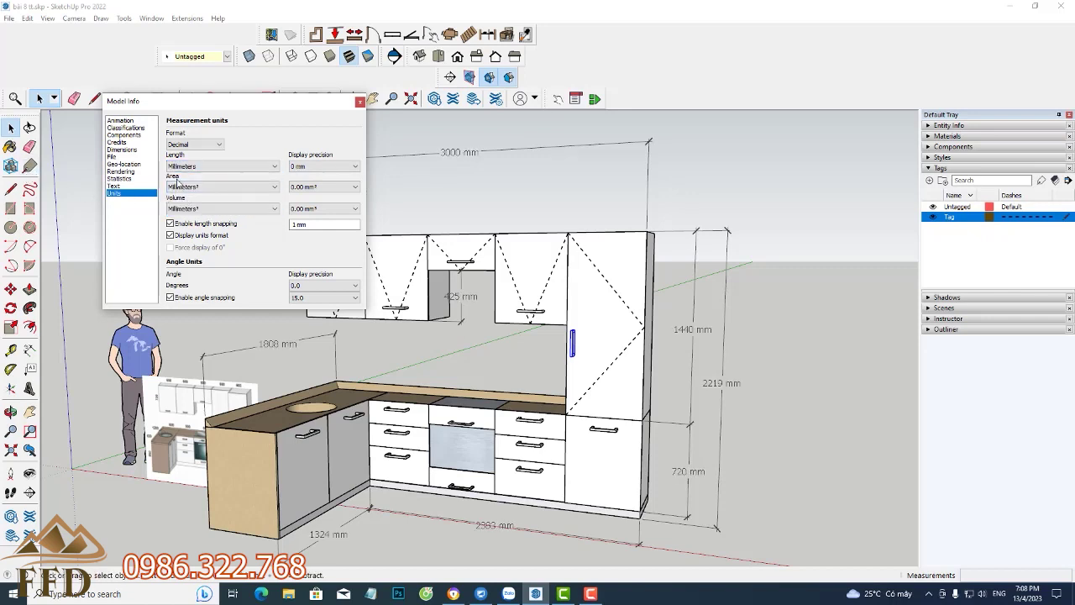
{"action": "left_click", "coordinate": [205, 211]}
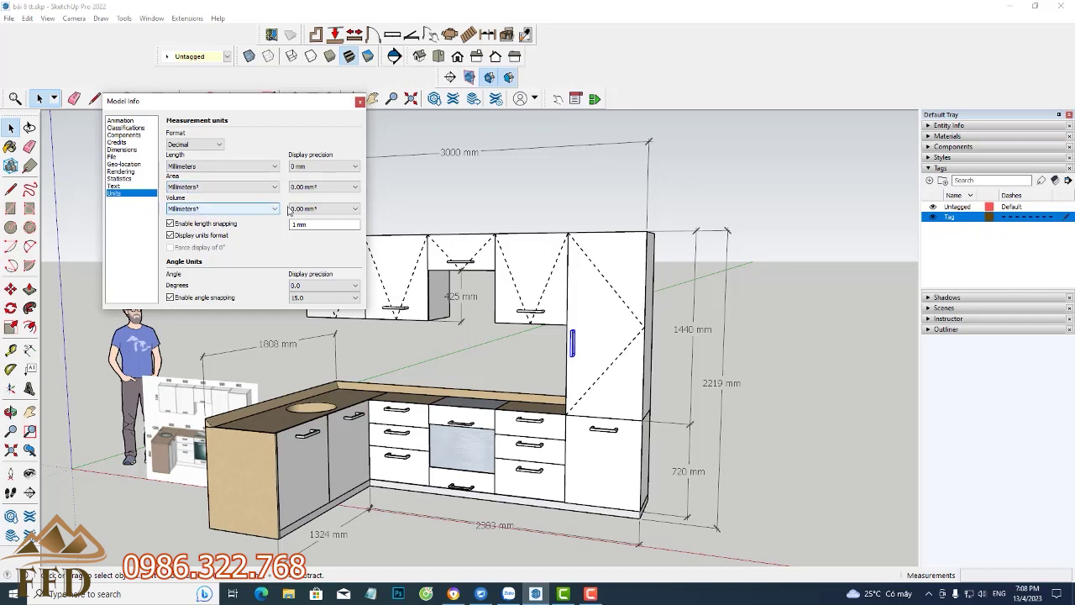
{"action": "left_click", "coordinate": [205, 209]}
- Toggle the unit format display off and on, keeping the mm suffix on dimensions
{"action": "left_click", "coordinate": [171, 235]}
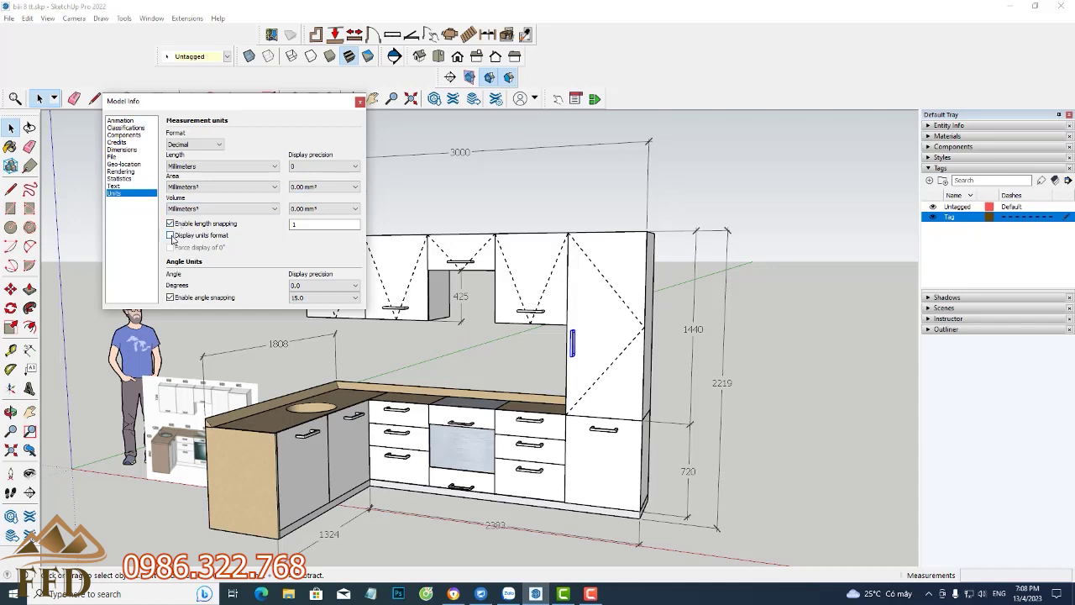
{"action": "left_click", "coordinate": [170, 236]}
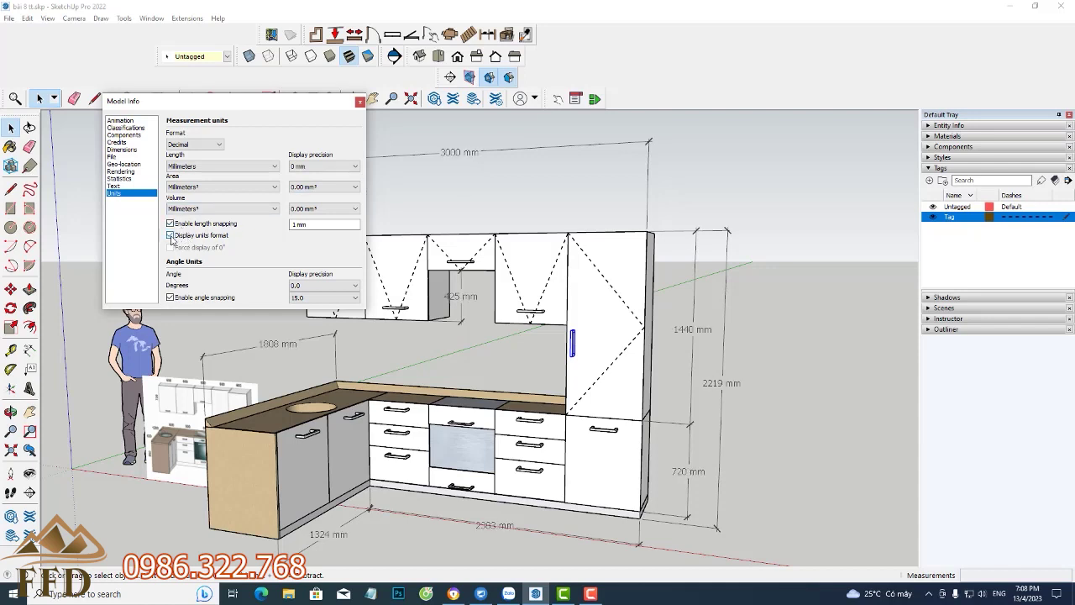
{"action": "left_click", "coordinate": [171, 236]}
{"action": "left_click", "coordinate": [170, 236]}
- Set the dimension text font on the Dimensions page to Tahoma Bold, 14 points
{"action": "left_click", "coordinate": [124, 150]}
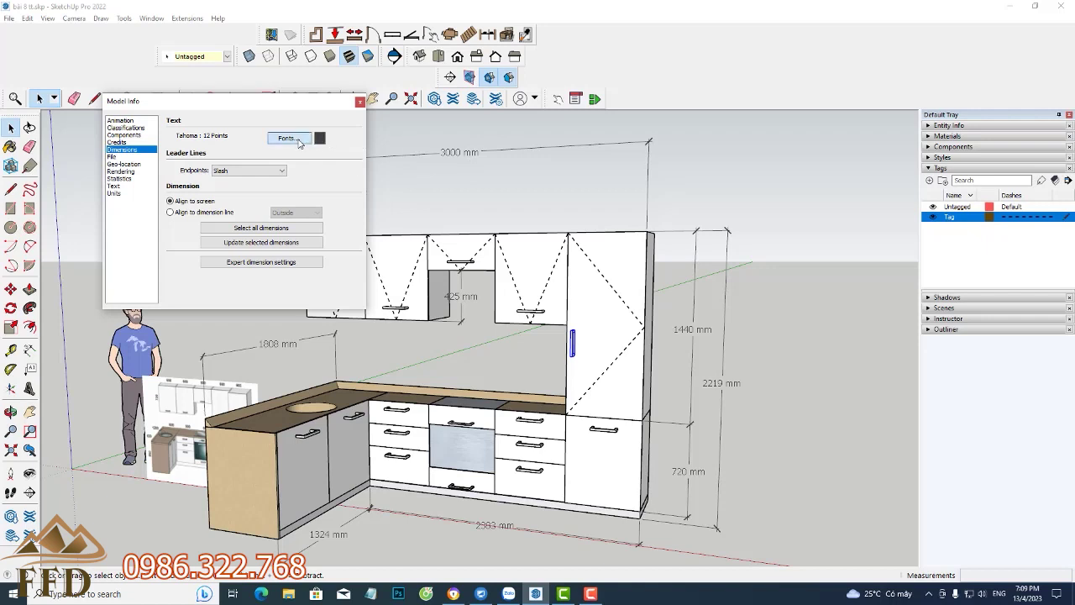
{"action": "left_click", "coordinate": [300, 141]}
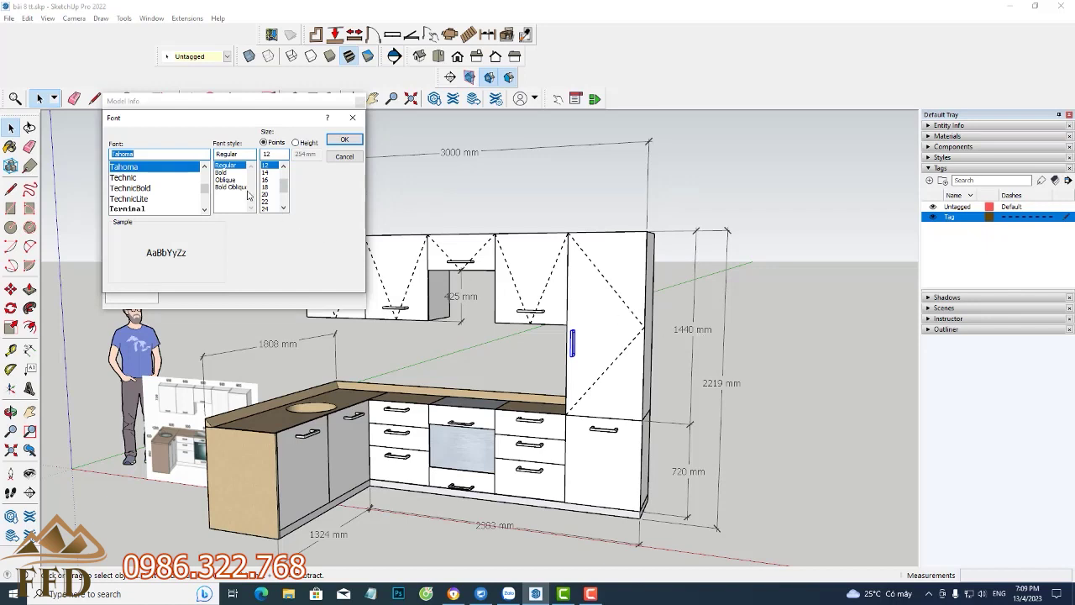
{"action": "left_click", "coordinate": [222, 173]}
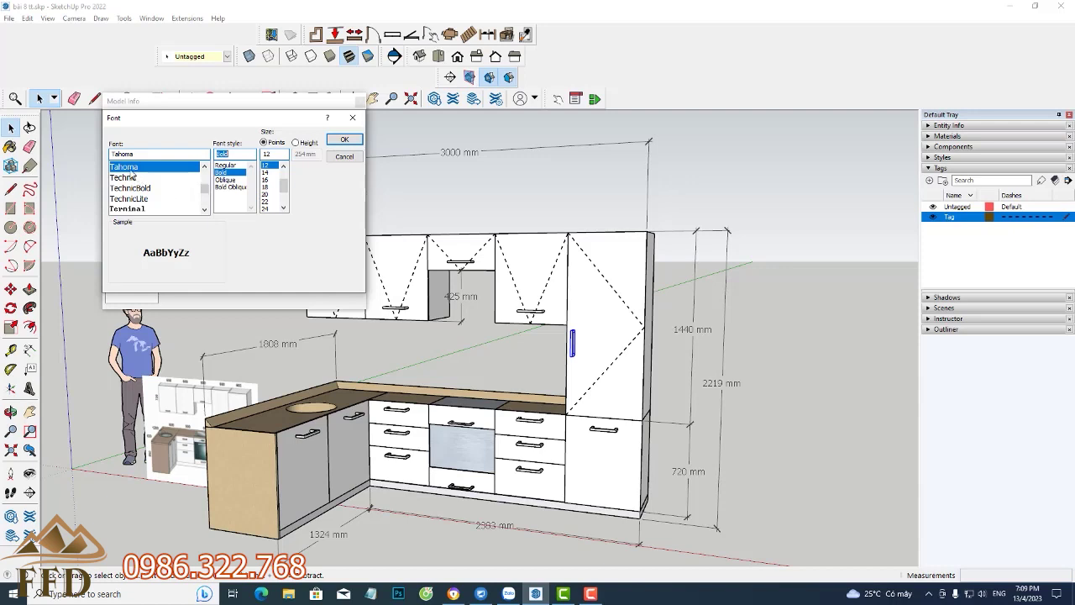
{"action": "left_click_drag", "start_coordinate": [205, 190], "coordinate": [202, 192]}
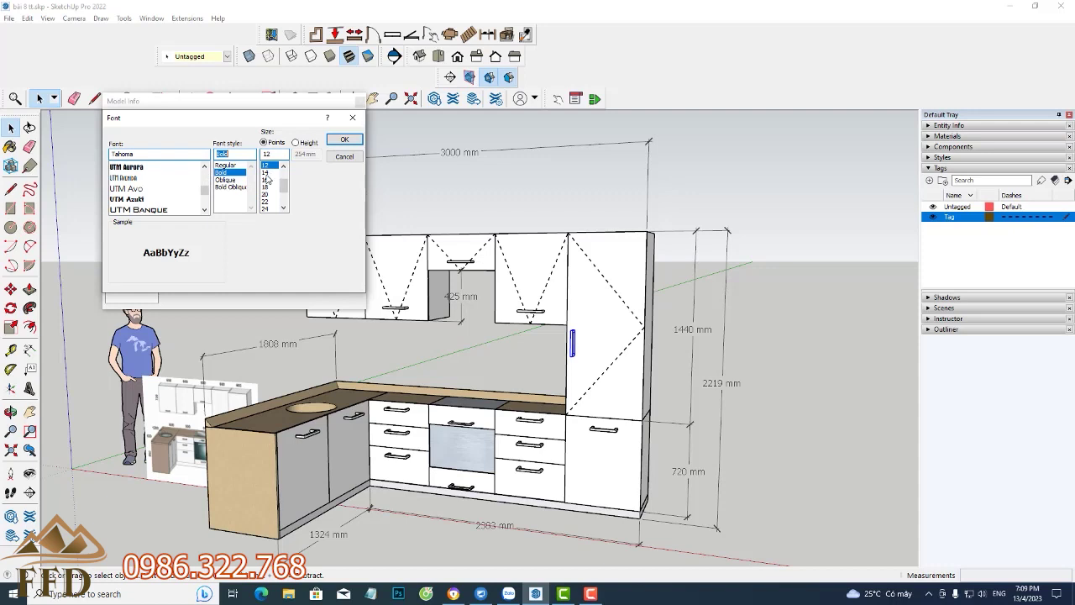
{"action": "left_click", "coordinate": [265, 172]}
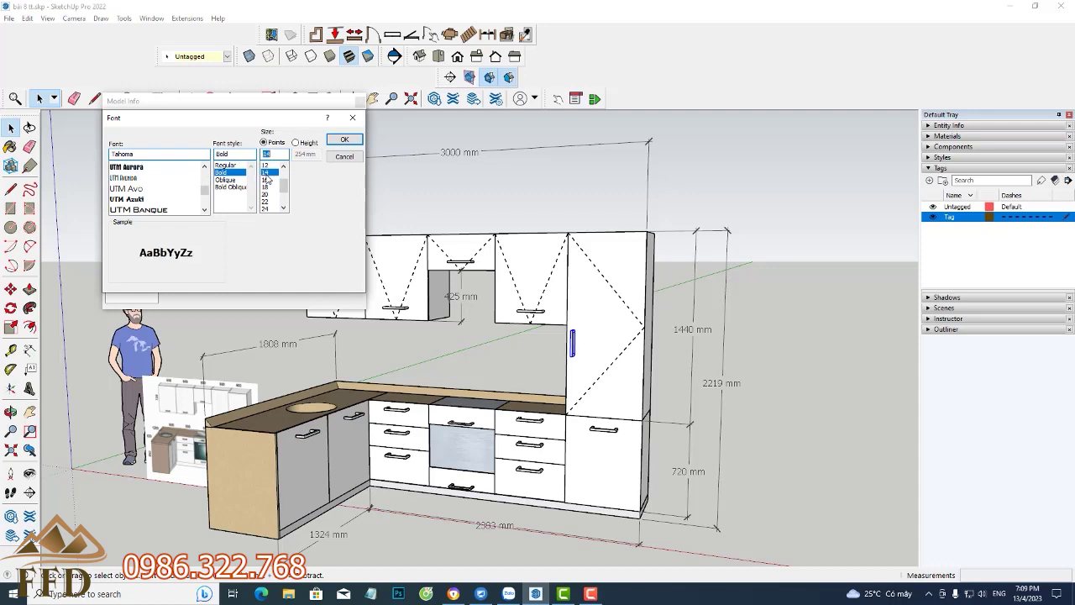
{"action": "left_click", "coordinate": [342, 140]}
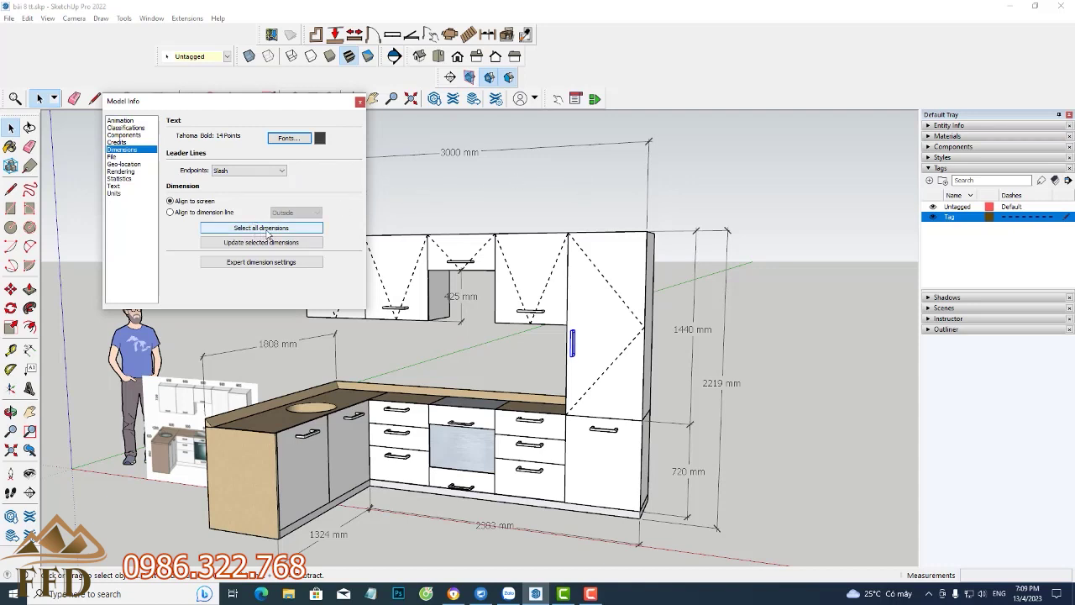
- Select all dimensions and update them to the Tahoma Bold 14-point font
{"action": "left_click", "coordinate": [309, 230]}
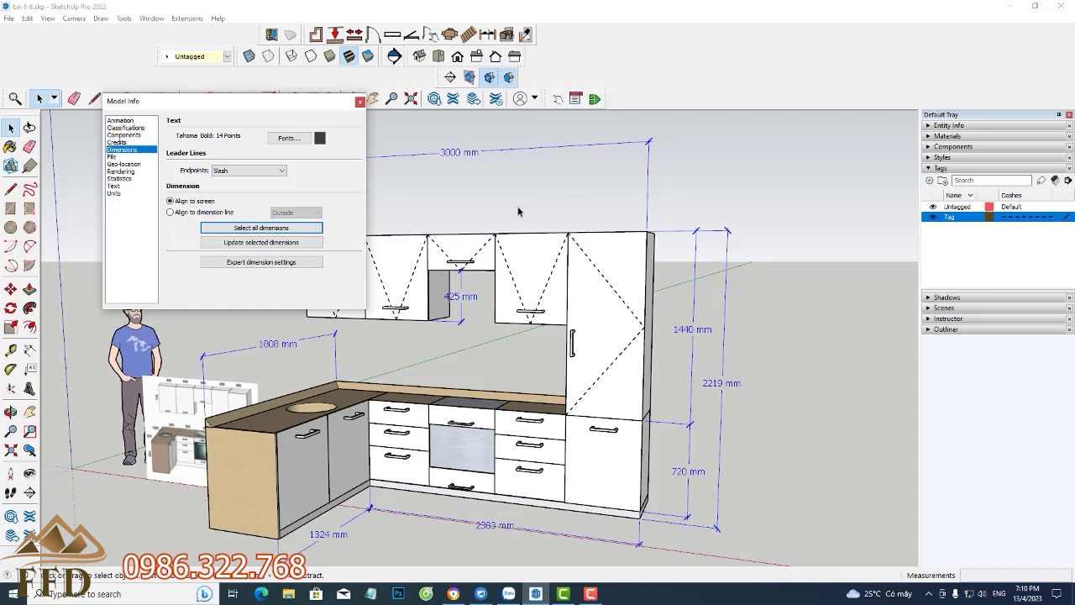
{"action": "left_click", "coordinate": [294, 243]}
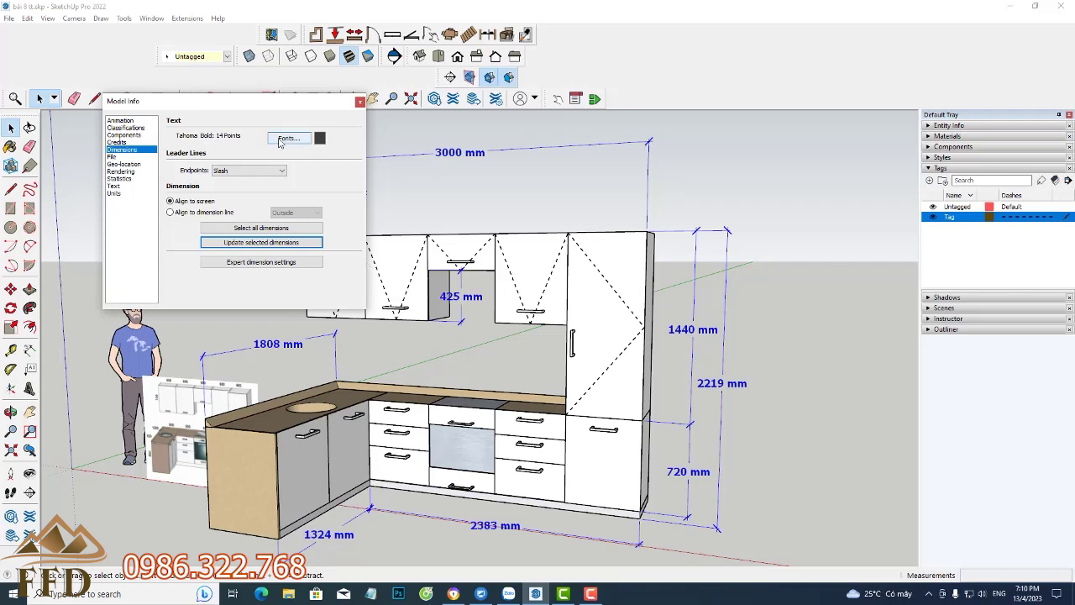
- Change the dimension text colour to bright red and apply it to every dimension
{"action": "left_click", "coordinate": [319, 144]}
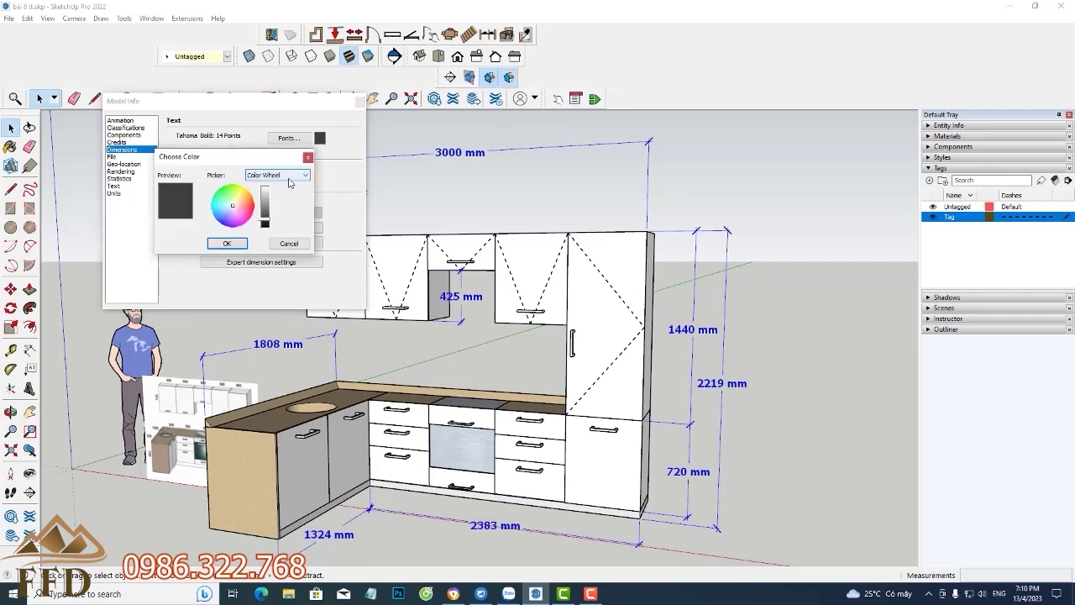
{"action": "left_click", "coordinate": [250, 214]}
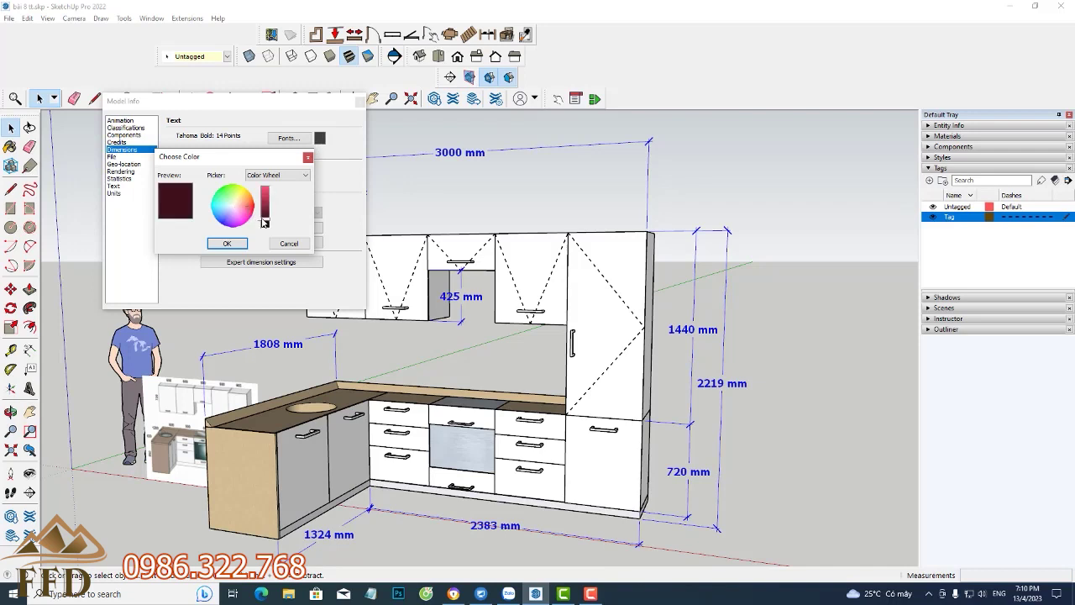
{"action": "left_click_drag", "start_coordinate": [264, 222], "coordinate": [270, 197]}
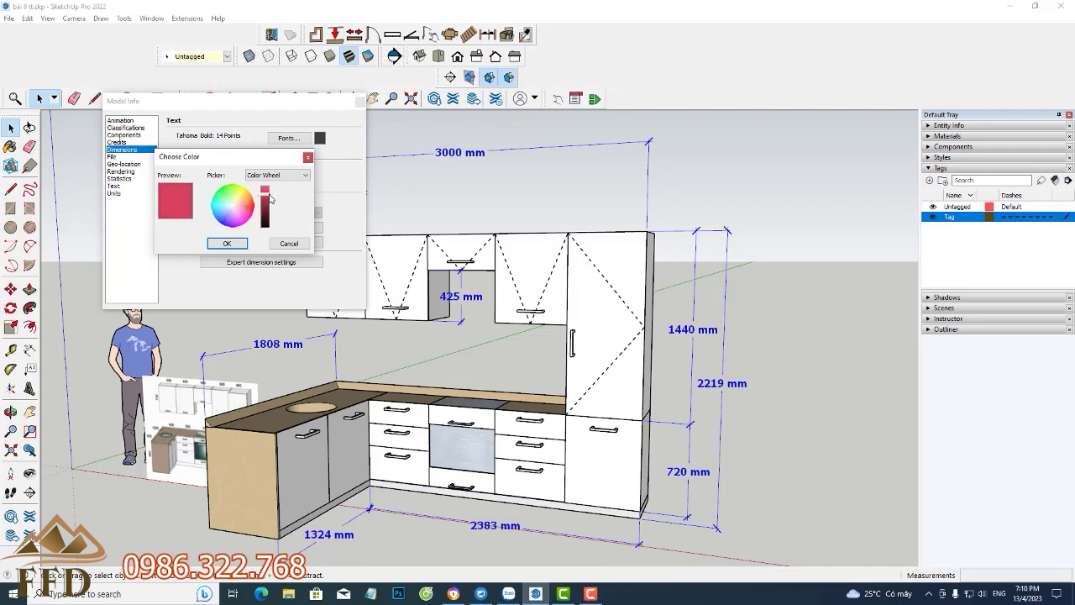
{"action": "left_click", "coordinate": [226, 243]}
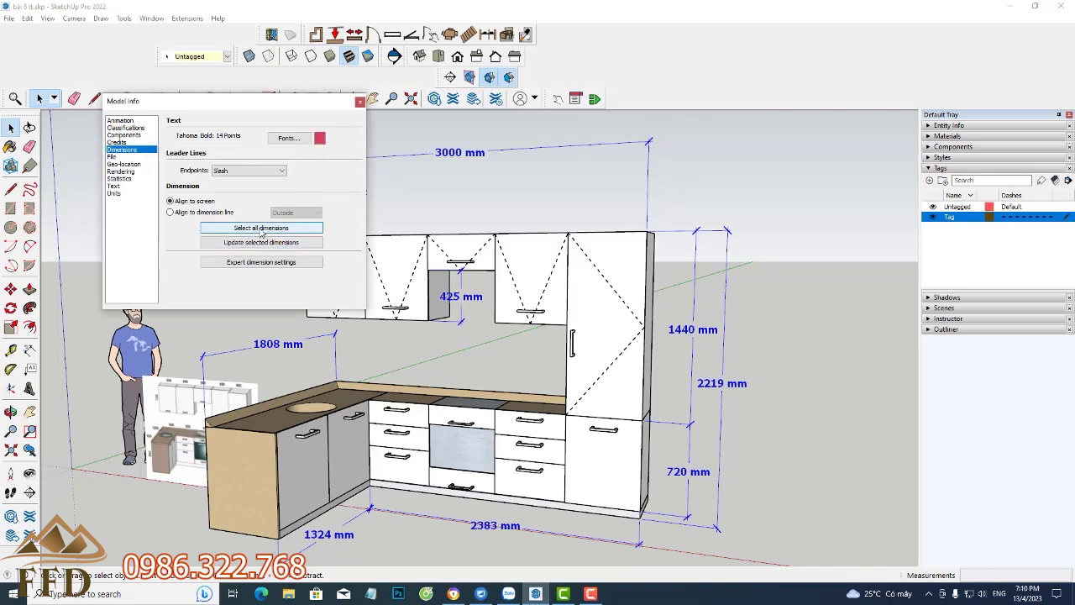
{"action": "left_click", "coordinate": [266, 242]}
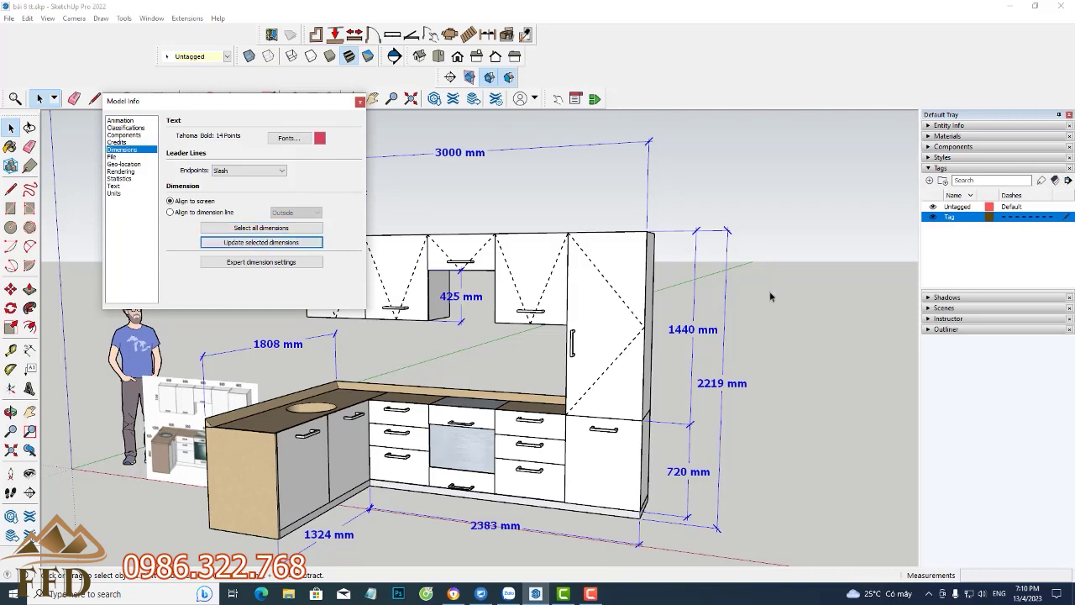
{"action": "left_click", "coordinate": [560, 188]}
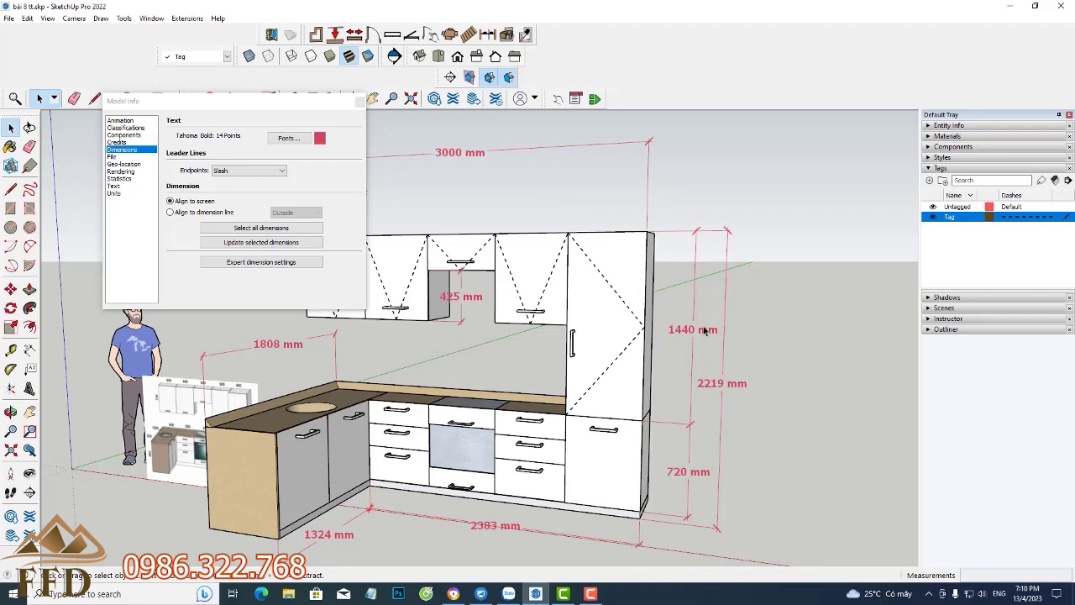
{"action": "scroll", "coordinate": [705, 330], "scroll_direction": "up", "scroll_amount": 3}
{"action": "scroll", "coordinate": [706, 330], "scroll_direction": "down", "scroll_amount": 3}
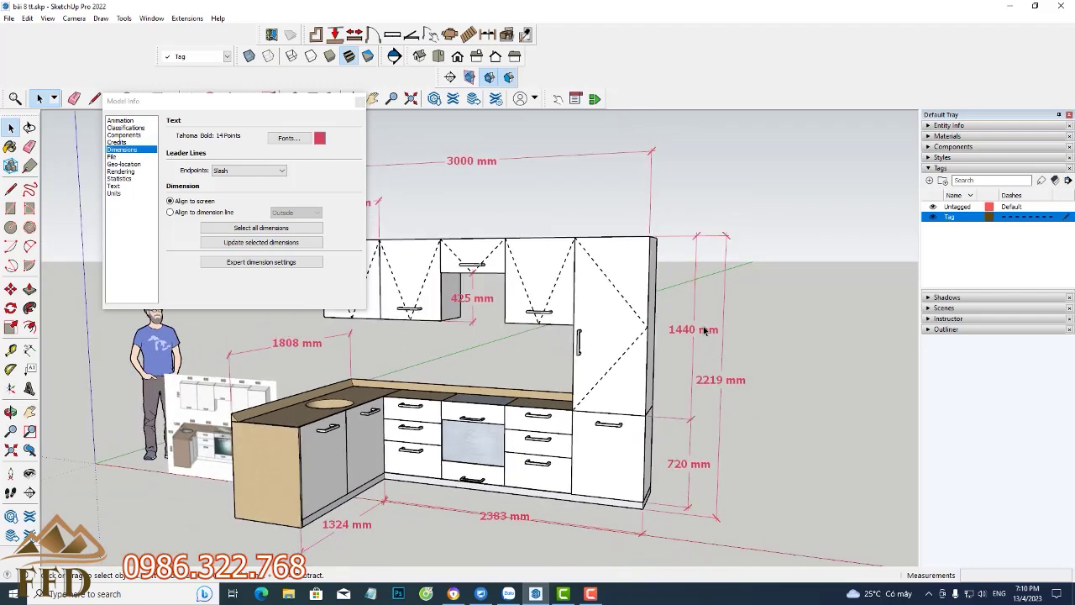
{"action": "scroll", "coordinate": [706, 330], "scroll_direction": "up", "scroll_amount": 1}
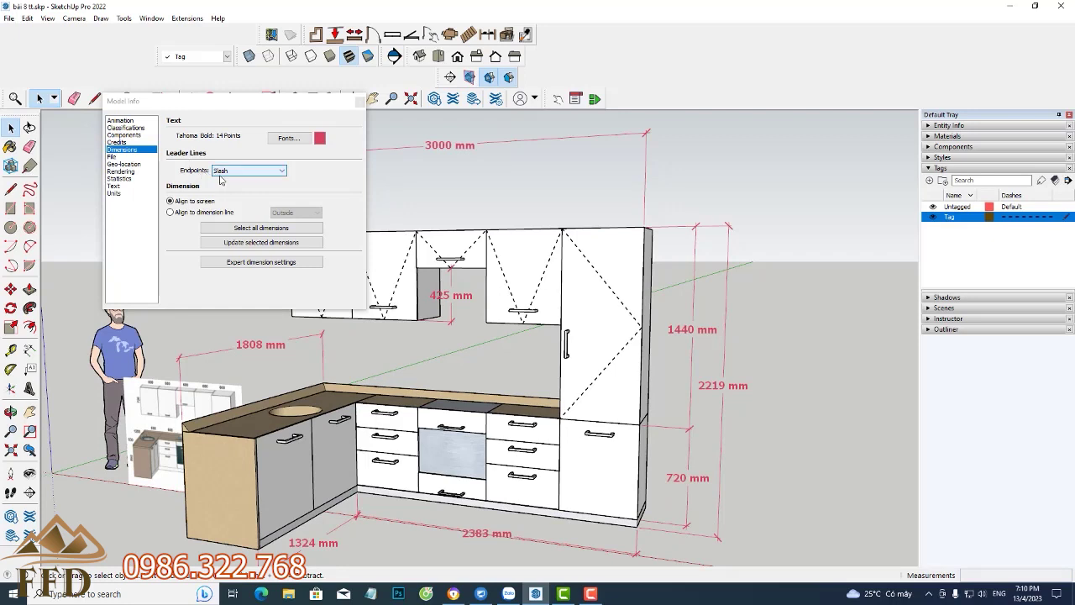
- Apply dot endpoints to all dimensions and zoom to inspect them
{"action": "left_click", "coordinate": [263, 174]}
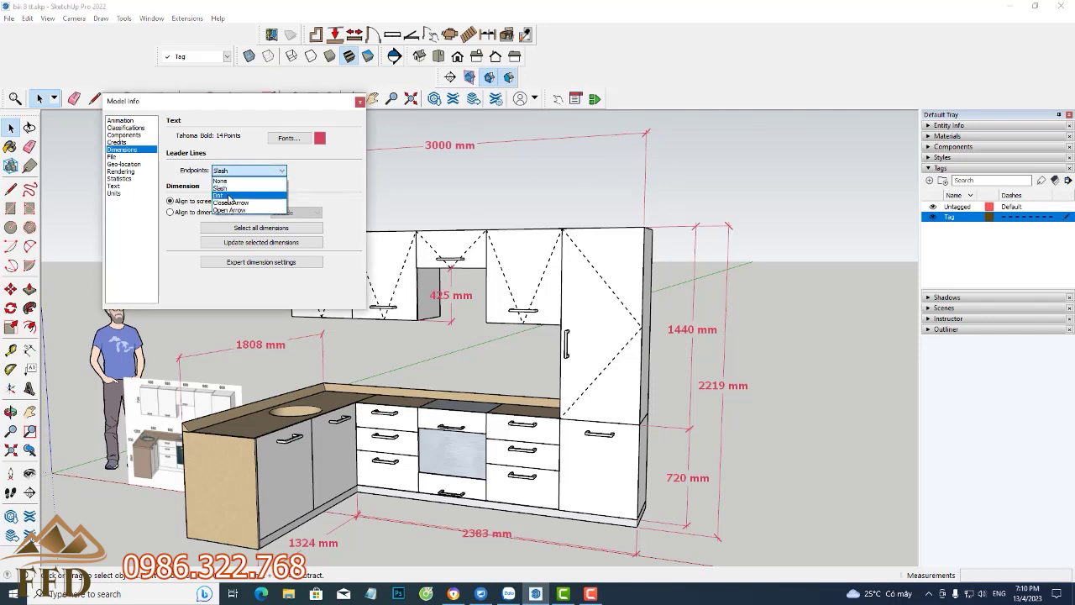
{"action": "left_click", "coordinate": [229, 198]}
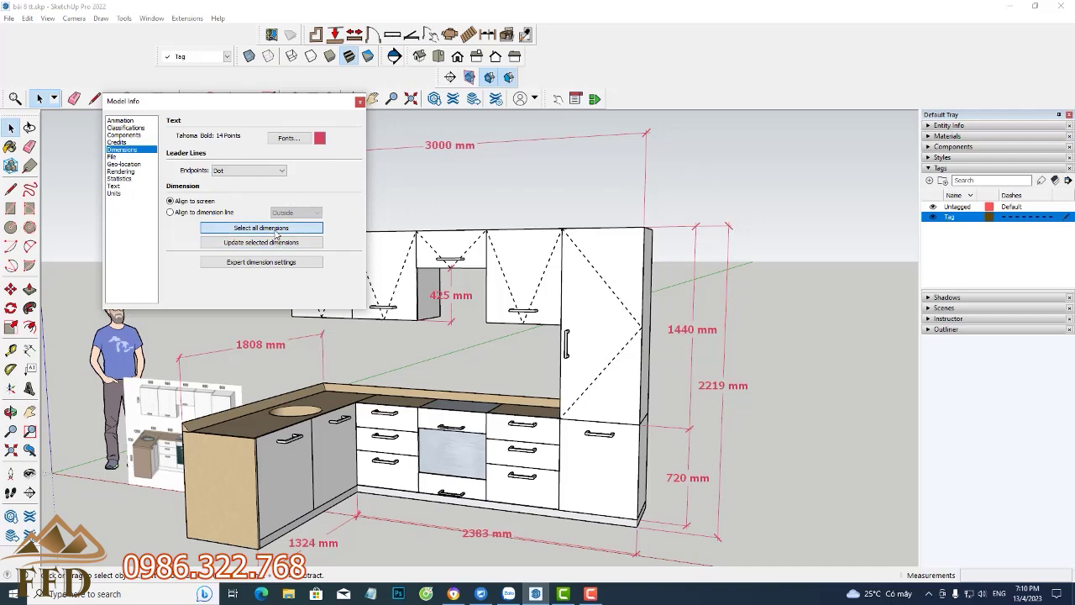
{"action": "left_click", "coordinate": [277, 230]}
{"action": "left_click", "coordinate": [275, 244]}
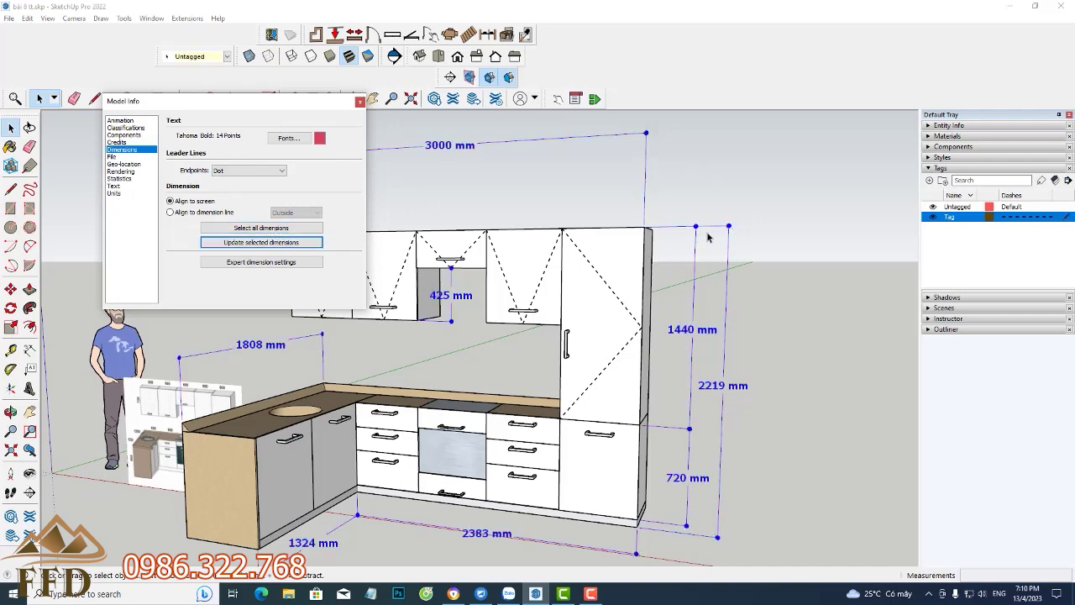
{"action": "scroll", "coordinate": [722, 233], "scroll_direction": "up", "scroll_amount": 2}
{"action": "scroll", "coordinate": [729, 230], "scroll_direction": "down", "scroll_amount": 1}
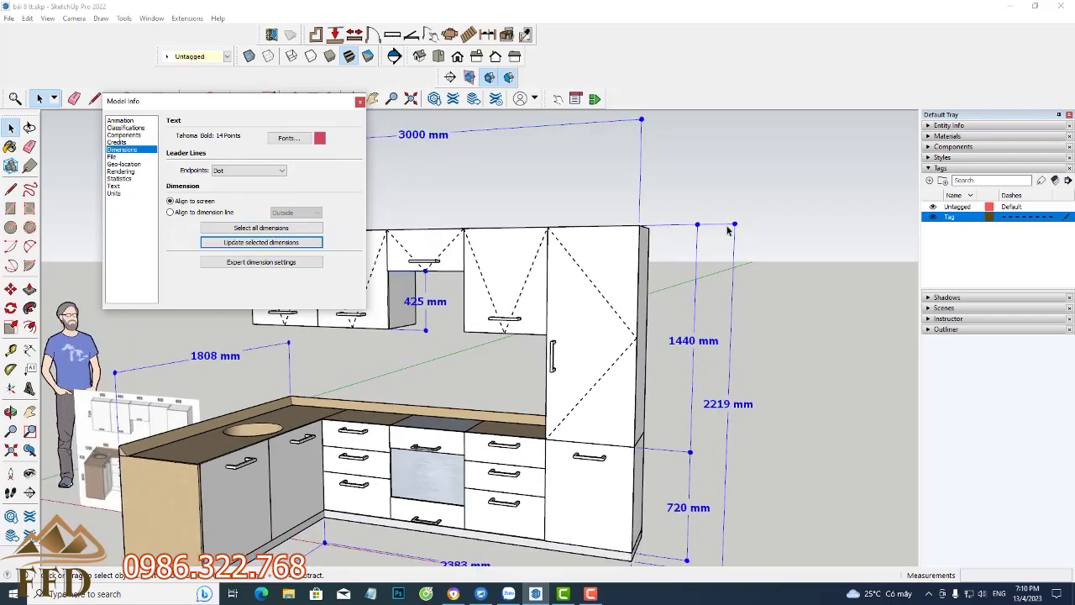
{"action": "scroll", "coordinate": [730, 230], "scroll_direction": "down", "scroll_amount": 1}
- Try closed arrow, open arrow, then slash endpoints on the selected dimensions
{"action": "left_click", "coordinate": [283, 172]}
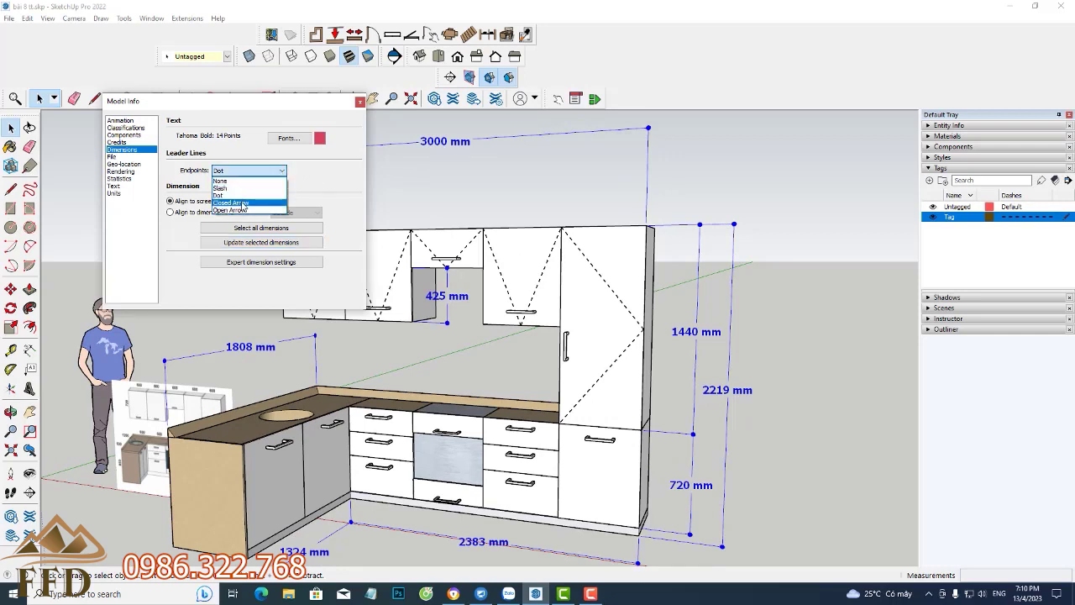
{"action": "left_click", "coordinate": [243, 203]}
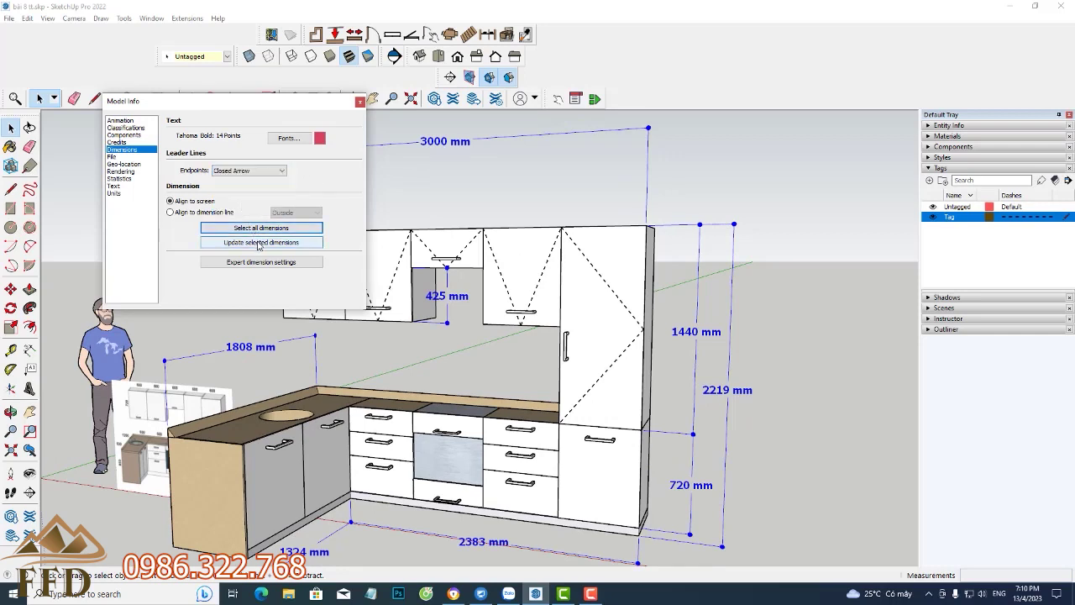
{"action": "left_click", "coordinate": [260, 243]}
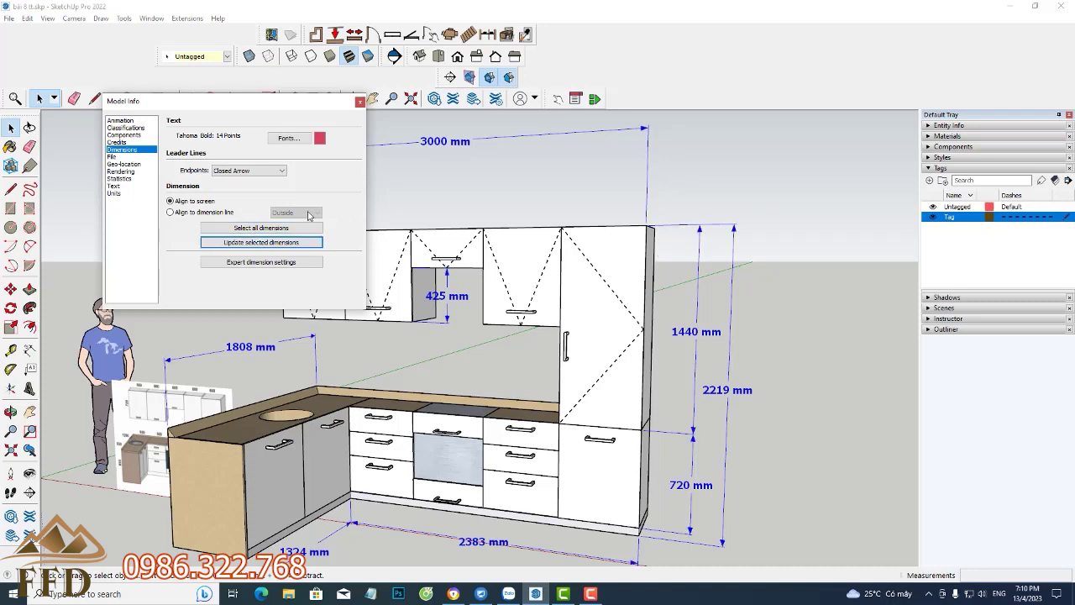
{"action": "left_click", "coordinate": [267, 171]}
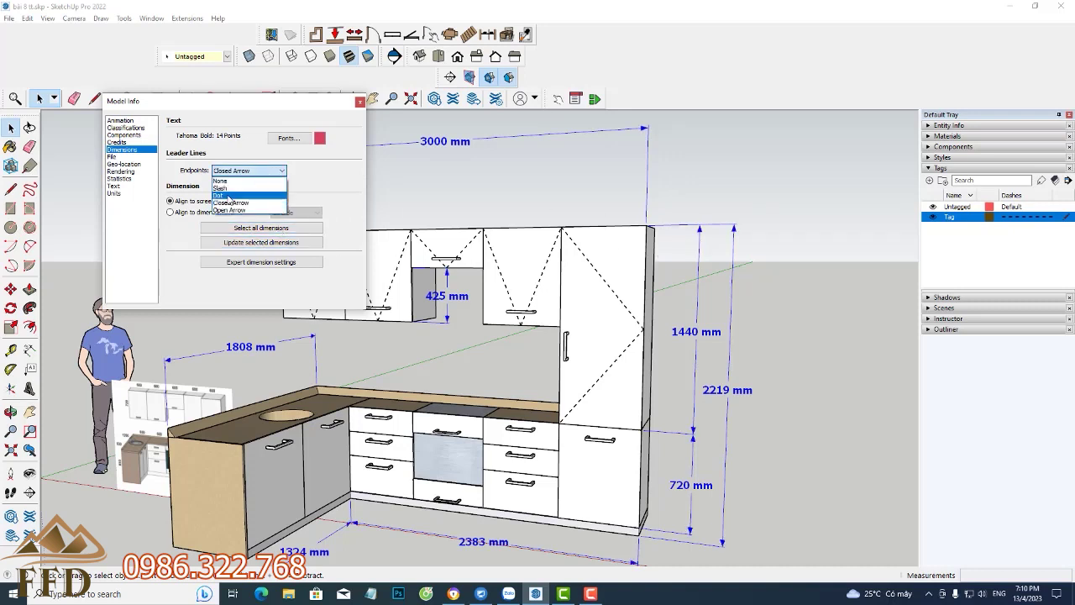
{"action": "left_click", "coordinate": [228, 210]}
{"action": "left_click", "coordinate": [262, 242]}
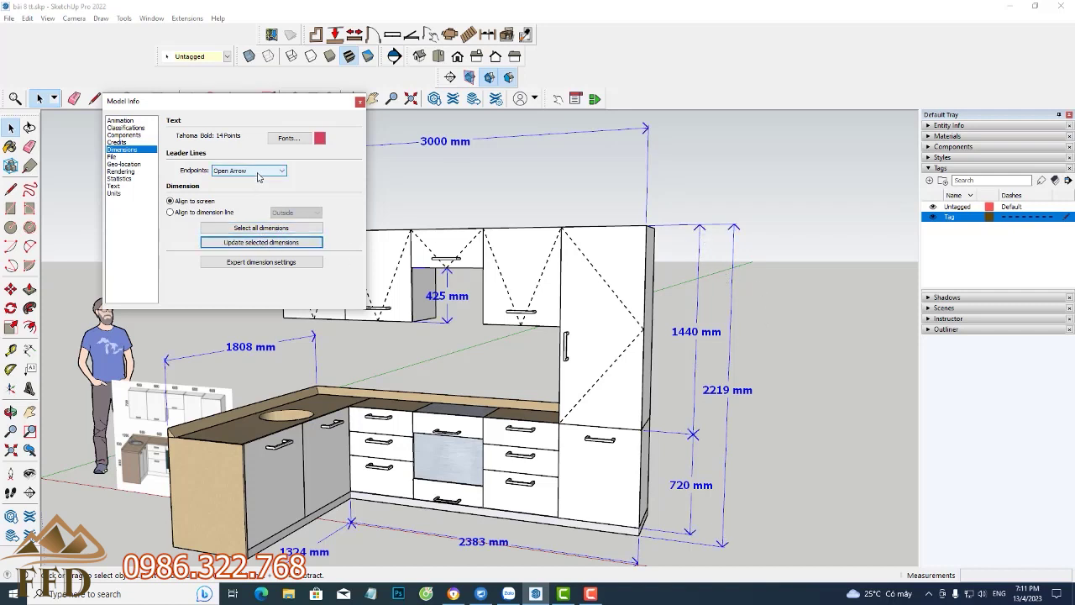
{"action": "left_click", "coordinate": [256, 172]}
{"action": "left_click", "coordinate": [237, 188]}
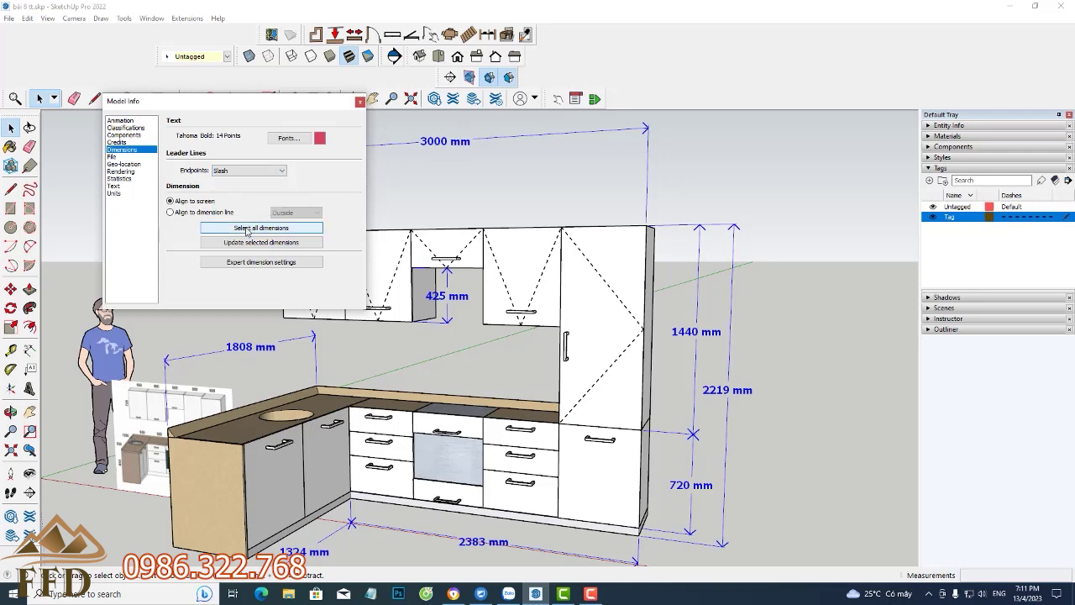
{"action": "left_click", "coordinate": [254, 242]}
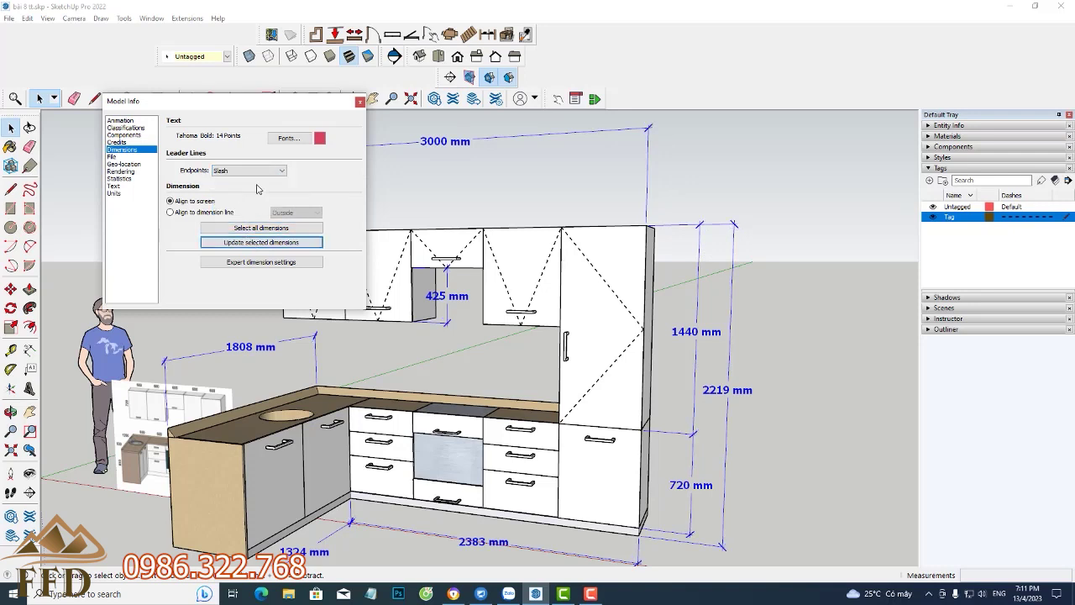
- Switch the dimension endpoints back to dots and zoom to compare
{"action": "left_click", "coordinate": [259, 172]}
{"action": "left_click", "coordinate": [243, 195]}
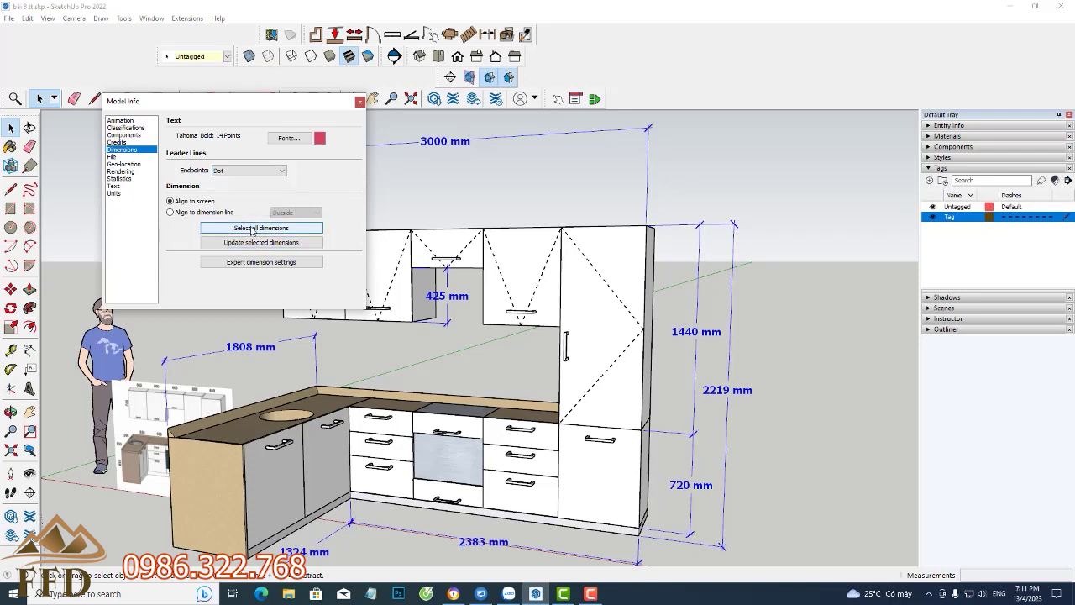
{"action": "left_click", "coordinate": [254, 242]}
{"action": "scroll", "coordinate": [529, 351], "scroll_direction": "down", "scroll_amount": 2}
{"action": "scroll", "coordinate": [529, 351], "scroll_direction": "down", "scroll_amount": 2}
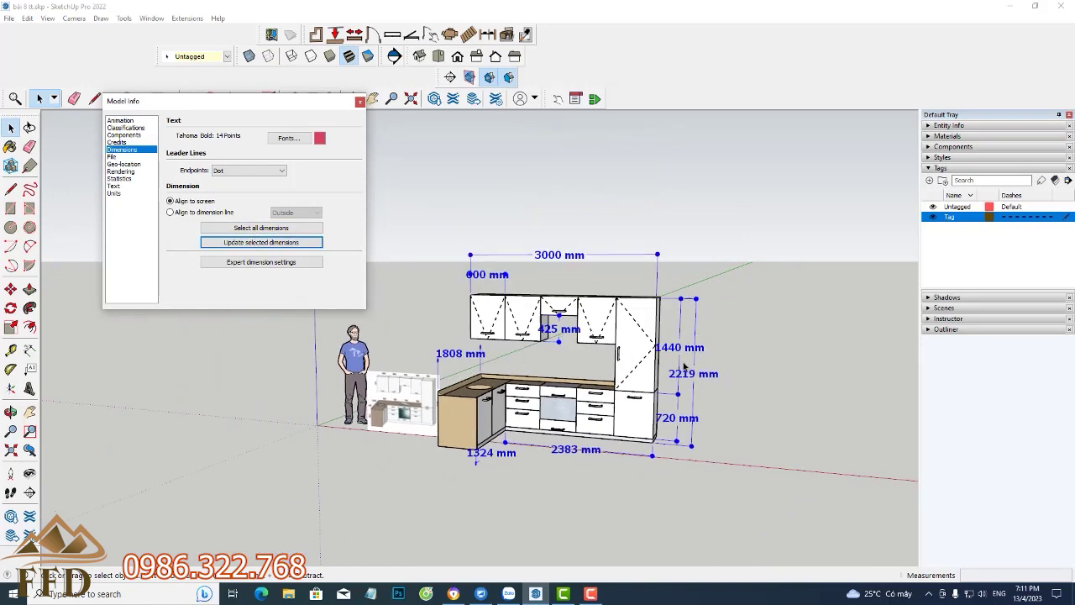
{"action": "scroll", "coordinate": [531, 353], "scroll_direction": "down", "scroll_amount": 1}
{"action": "scroll", "coordinate": [532, 354], "scroll_direction": "up", "scroll_amount": 1}
{"action": "scroll", "coordinate": [537, 350], "scroll_direction": "up", "scroll_amount": 1}
{"action": "scroll", "coordinate": [539, 347], "scroll_direction": "up", "scroll_amount": 1}
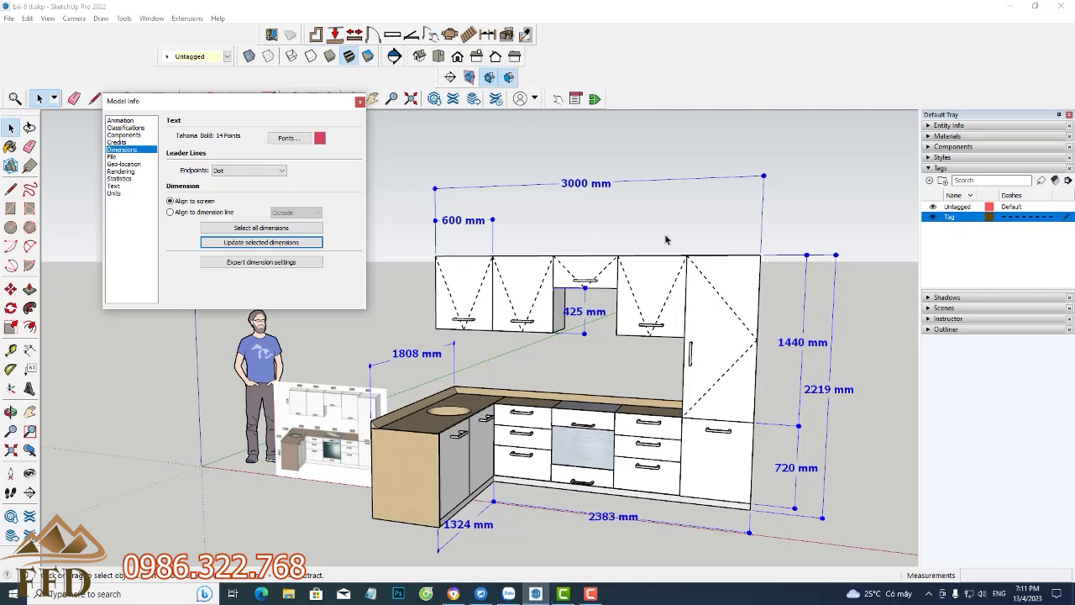
{"action": "scroll", "coordinate": [845, 285], "scroll_direction": "up", "scroll_amount": 1}
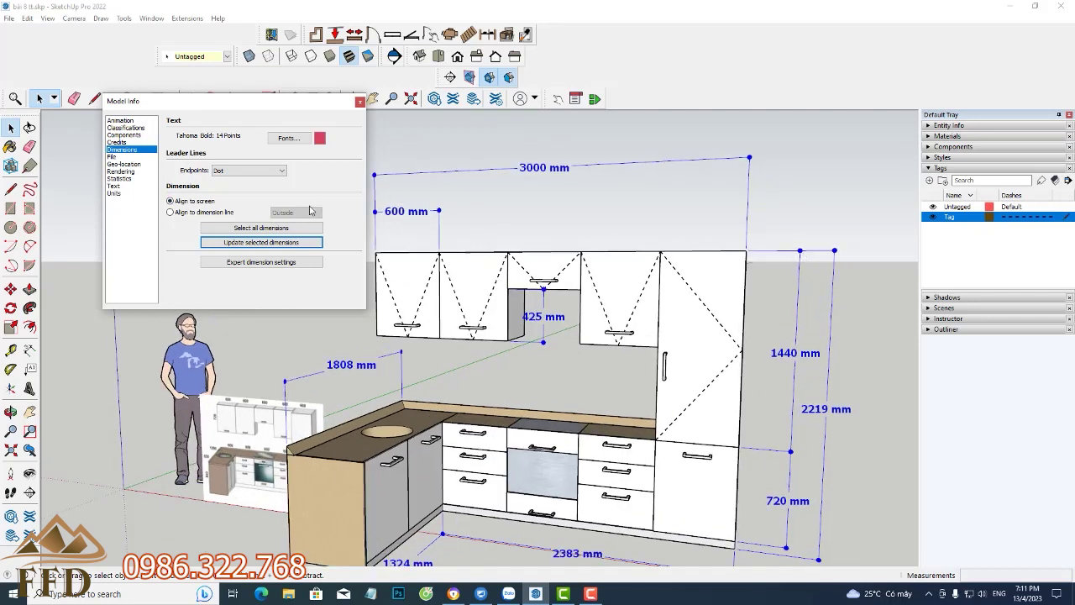
- Set Closed Arrow endpoints on all dimensions and view them from the side
{"action": "left_click", "coordinate": [249, 171]}
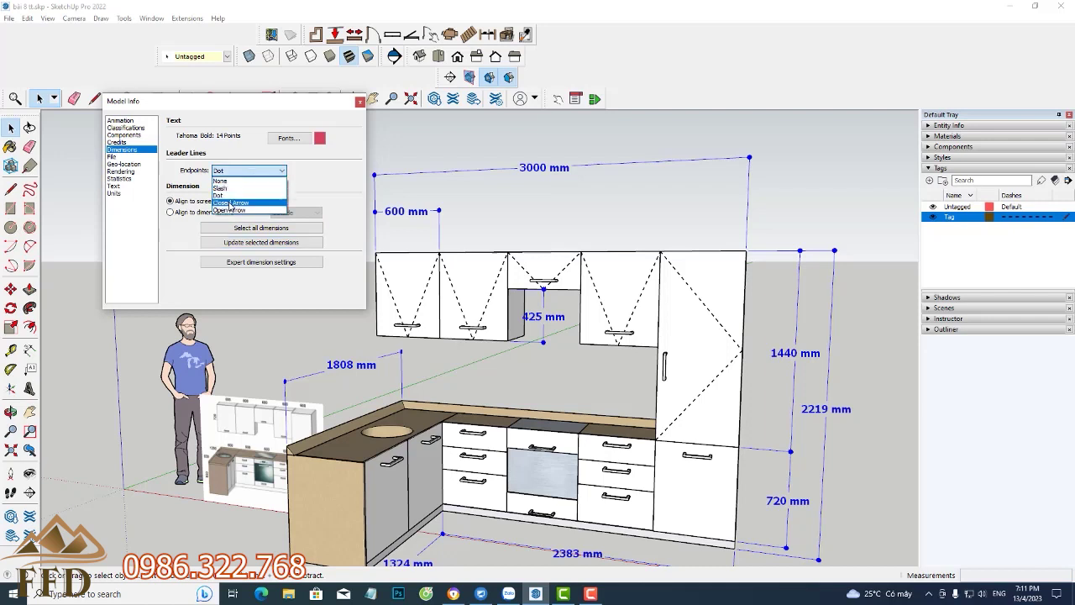
{"action": "left_click", "coordinate": [234, 206]}
{"action": "left_click", "coordinate": [239, 227]}
{"action": "left_click", "coordinate": [246, 243]}
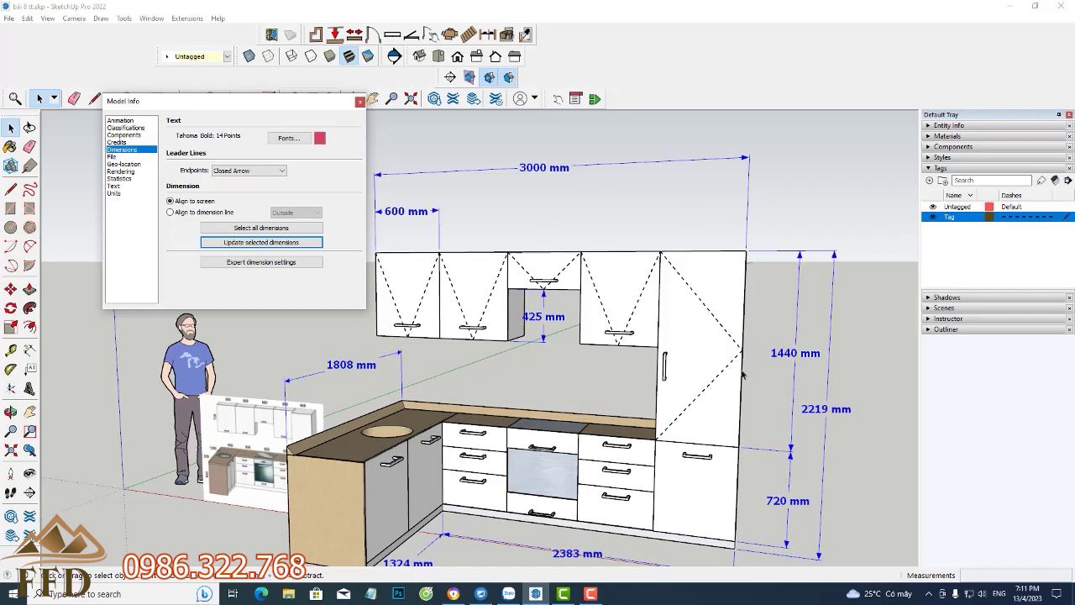
{"action": "mouse_move", "coordinate": [743, 376]}
{"action": "middle_mouse_down"}
{"action": "mouse_move", "coordinate": [421, 359]}
{"action": "mouse_move", "coordinate": [751, 357]}
{"action": "middle_mouse_up"}
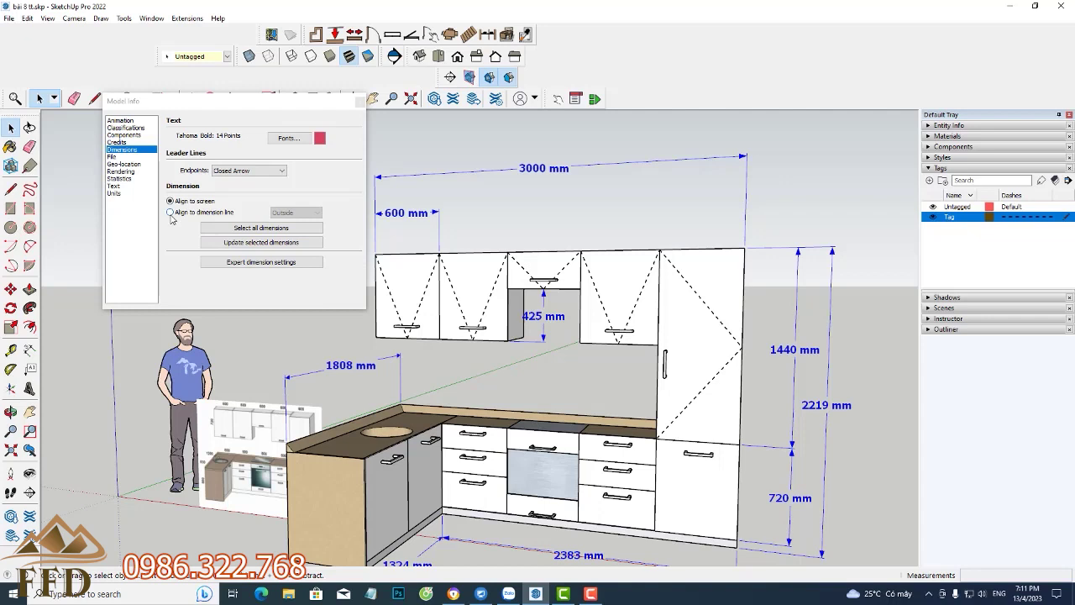
- Align the dimension text to the dimension line and apply it to all dimensions
{"action": "left_click", "coordinate": [171, 214]}
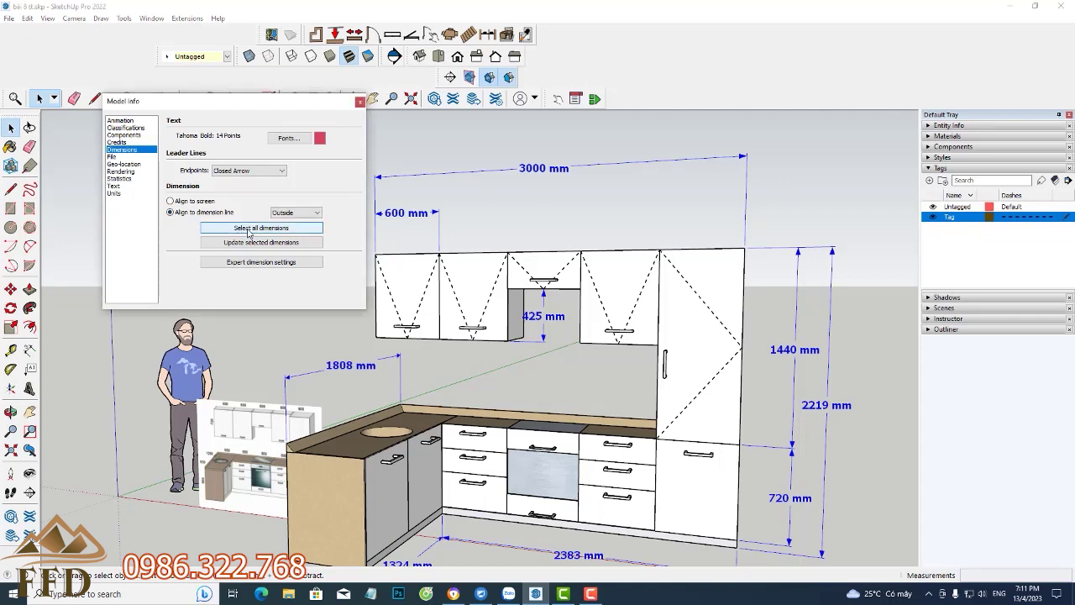
{"action": "left_click", "coordinate": [250, 234]}
{"action": "left_click", "coordinate": [256, 243]}
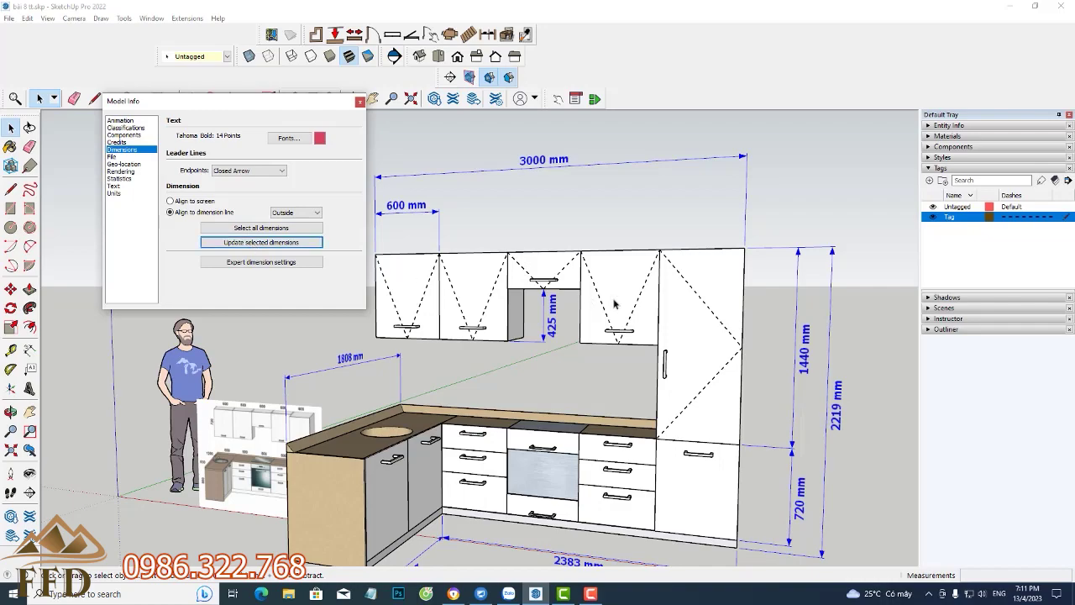
{"action": "mouse_move", "coordinate": [792, 328]}
{"action": "middle_mouse_down"}
{"action": "mouse_move", "coordinate": [419, 314]}
{"action": "mouse_move", "coordinate": [840, 420]}
{"action": "mouse_move", "coordinate": [865, 323]}
{"action": "mouse_move", "coordinate": [672, 336]}
{"action": "middle_mouse_up"}
{"action": "key", "text": "space"}
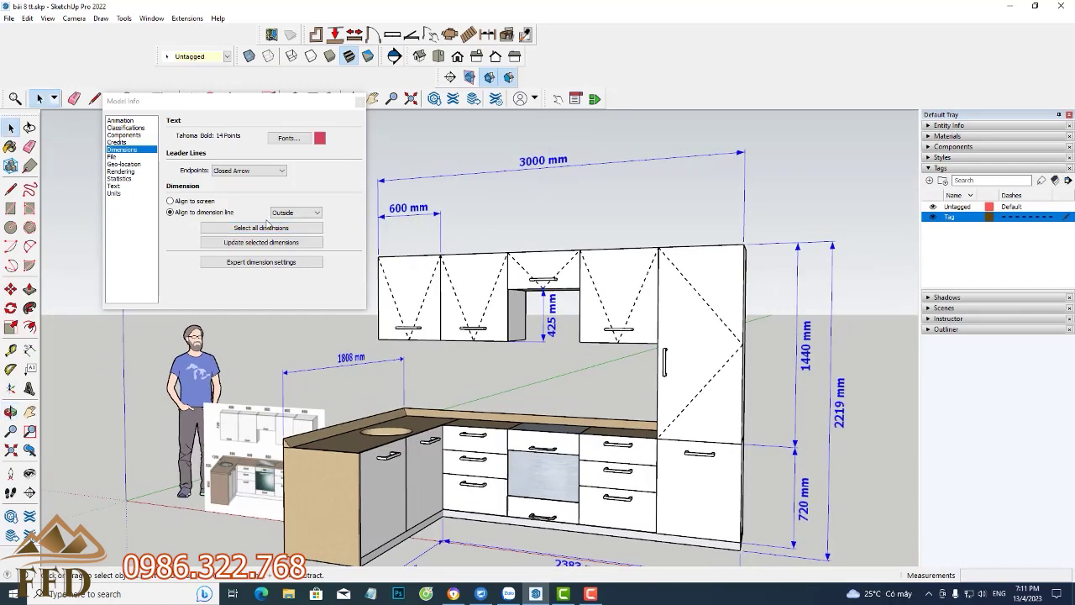
- Try Center and then Above text placement on the dimensions
{"action": "left_click", "coordinate": [298, 217]}
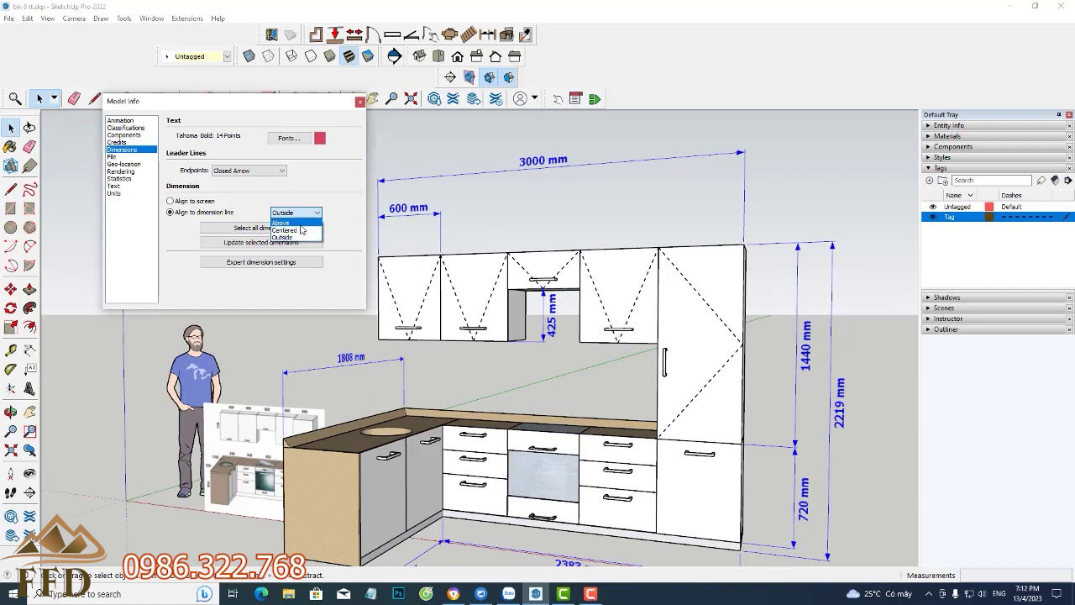
{"action": "left_click", "coordinate": [290, 230]}
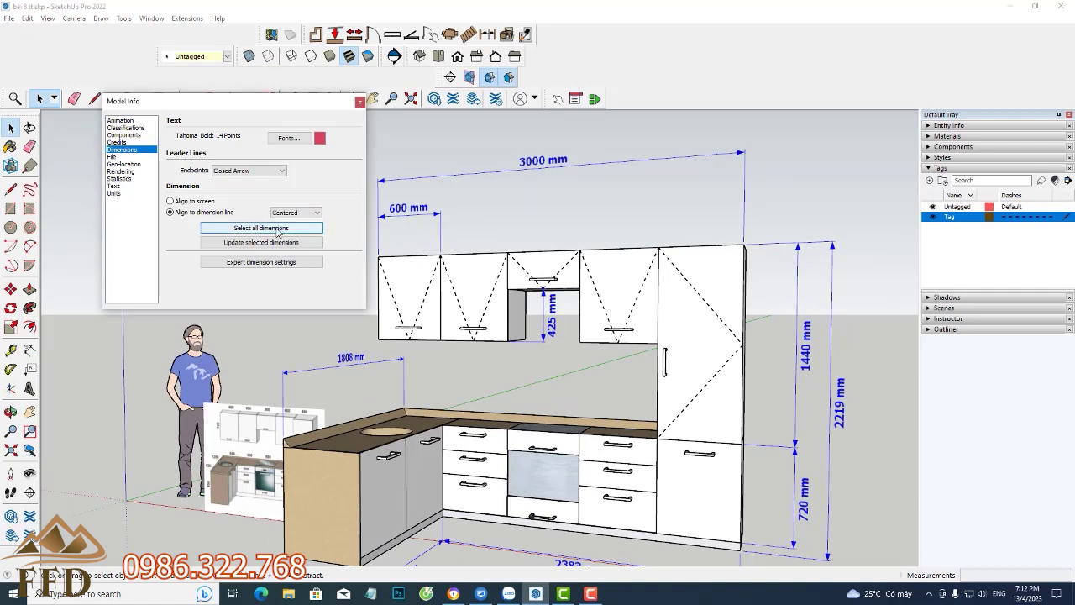
{"action": "left_click", "coordinate": [275, 242]}
{"action": "left_click", "coordinate": [294, 213]}
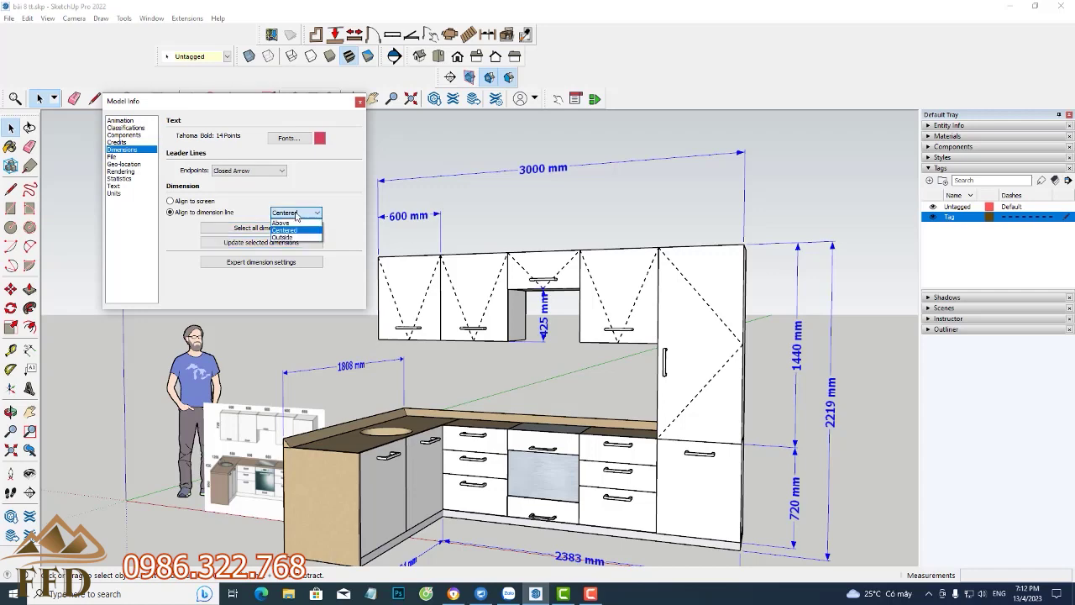
{"action": "left_click", "coordinate": [289, 224]}
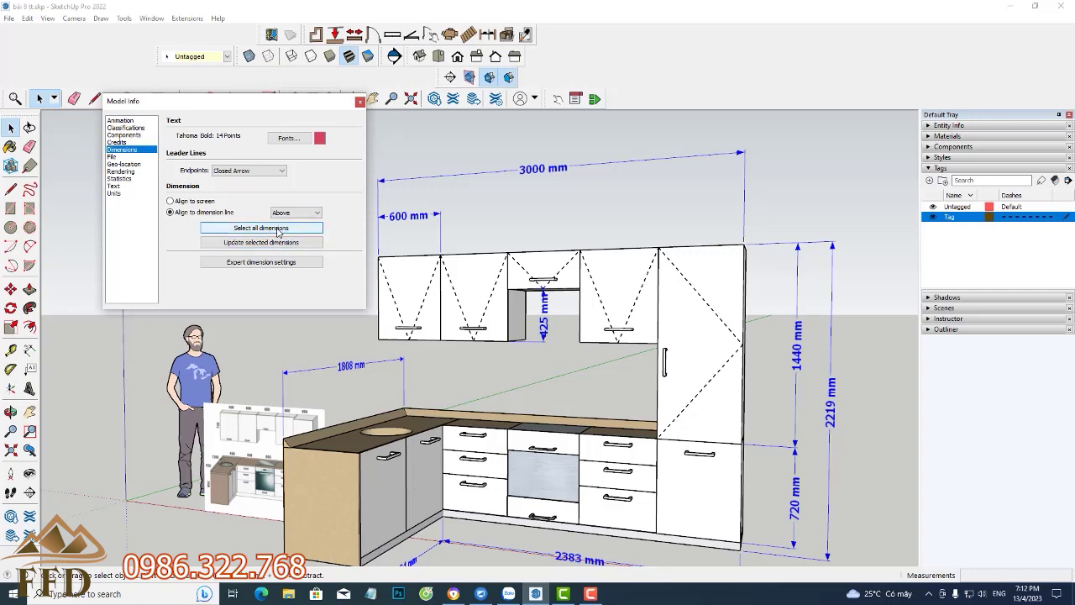
{"action": "left_click", "coordinate": [278, 243]}
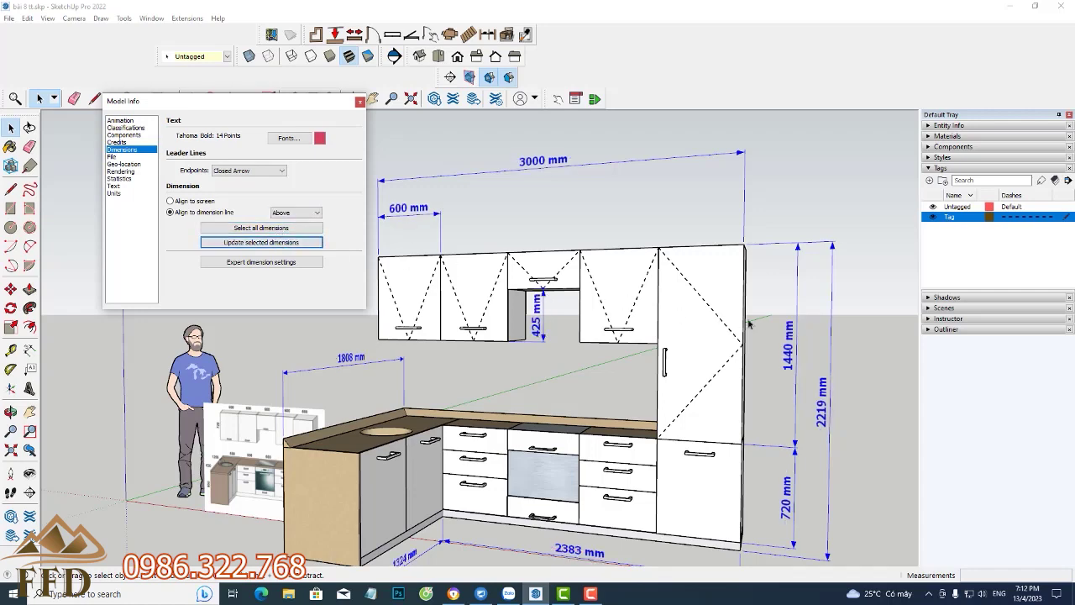
{"action": "middle_click_drag", "start_coordinate": [750, 323], "coordinate": [621, 311]}
- Try Outside placement, then settle on Above for all dimensions
{"action": "left_click", "coordinate": [295, 212]}
{"action": "left_click", "coordinate": [284, 239]}
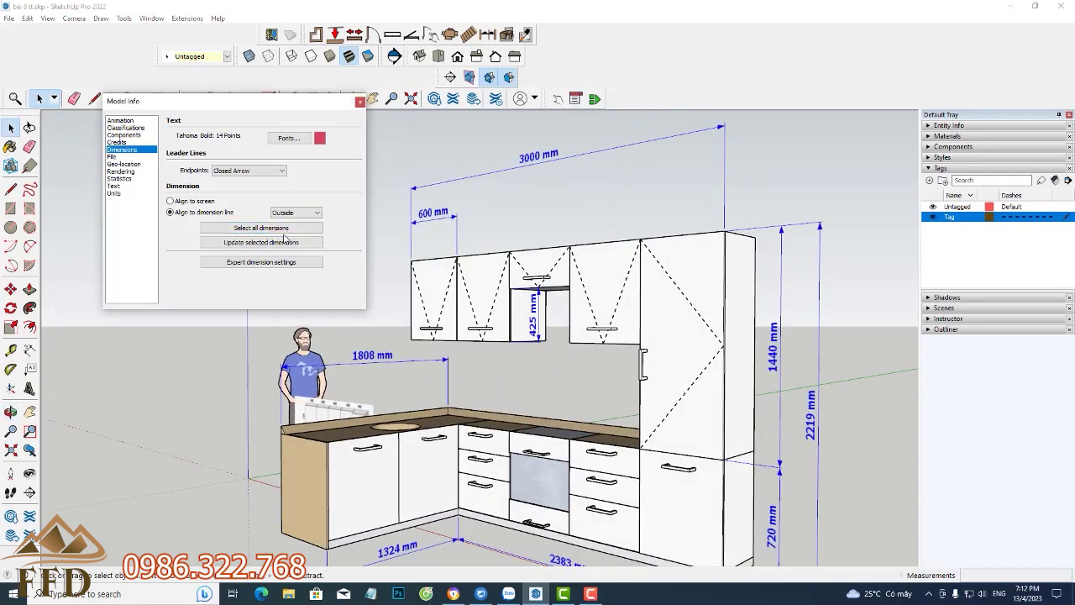
{"action": "left_click", "coordinate": [284, 242]}
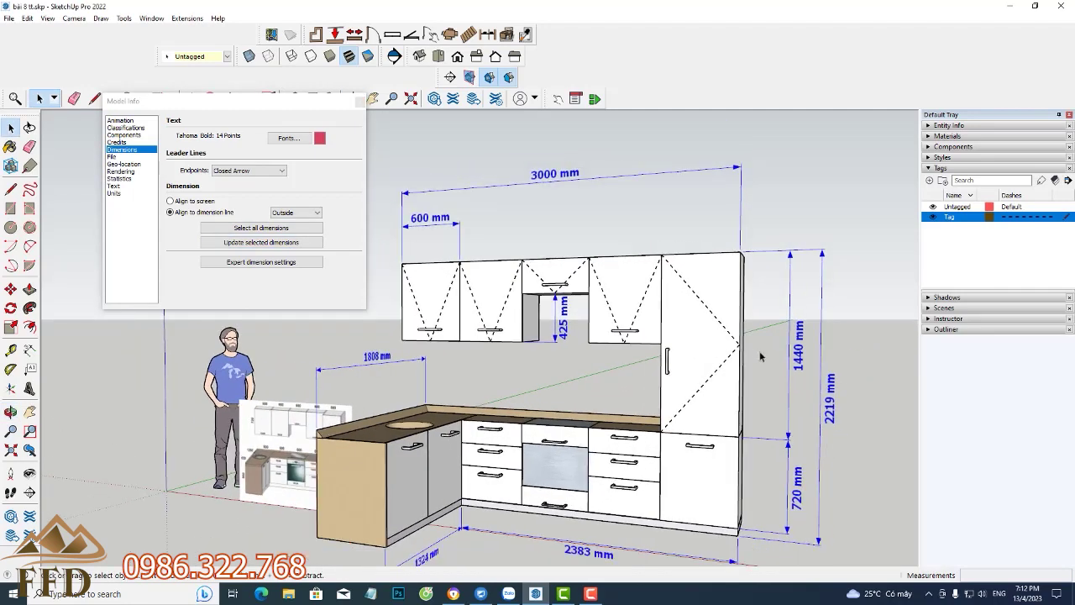
{"action": "scroll", "coordinate": [794, 368], "scroll_direction": "up", "scroll_amount": 3}
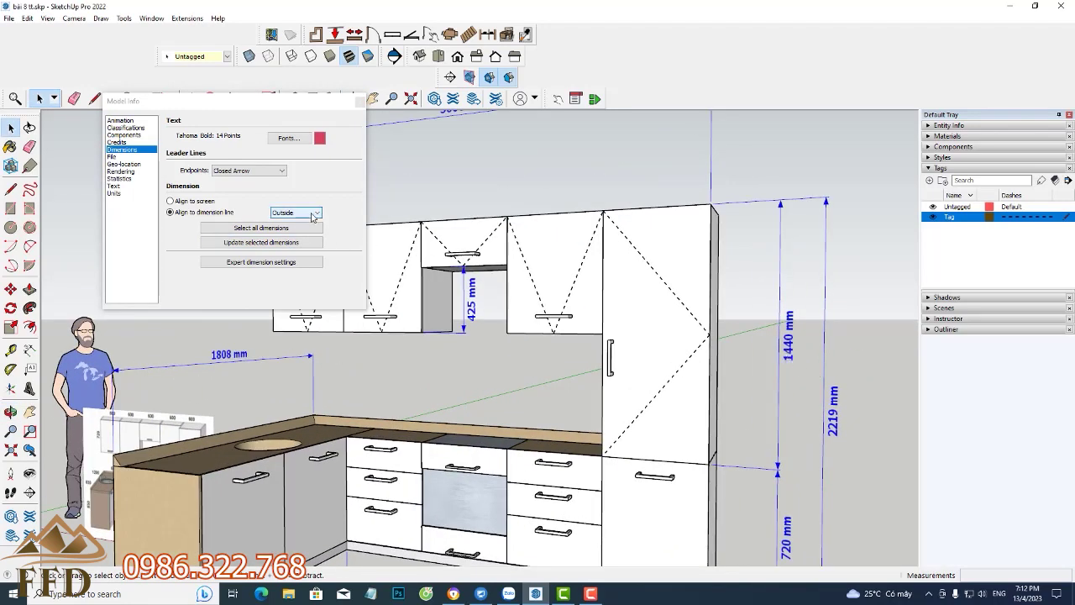
{"action": "left_click", "coordinate": [302, 212]}
{"action": "left_click", "coordinate": [290, 221]}
{"action": "left_click", "coordinate": [271, 231]}
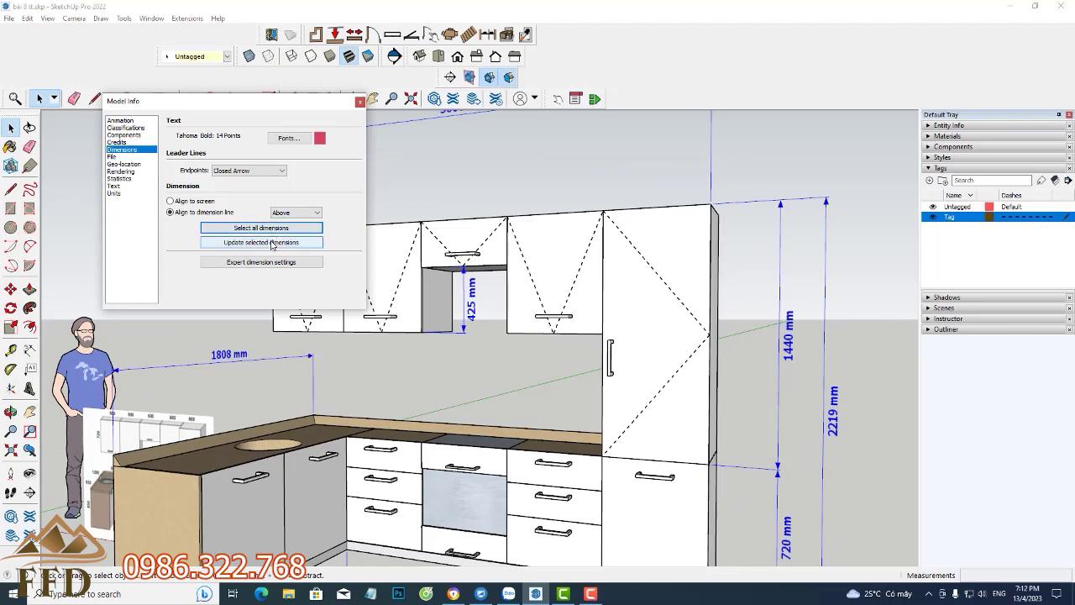
{"action": "left_click", "coordinate": [273, 243]}
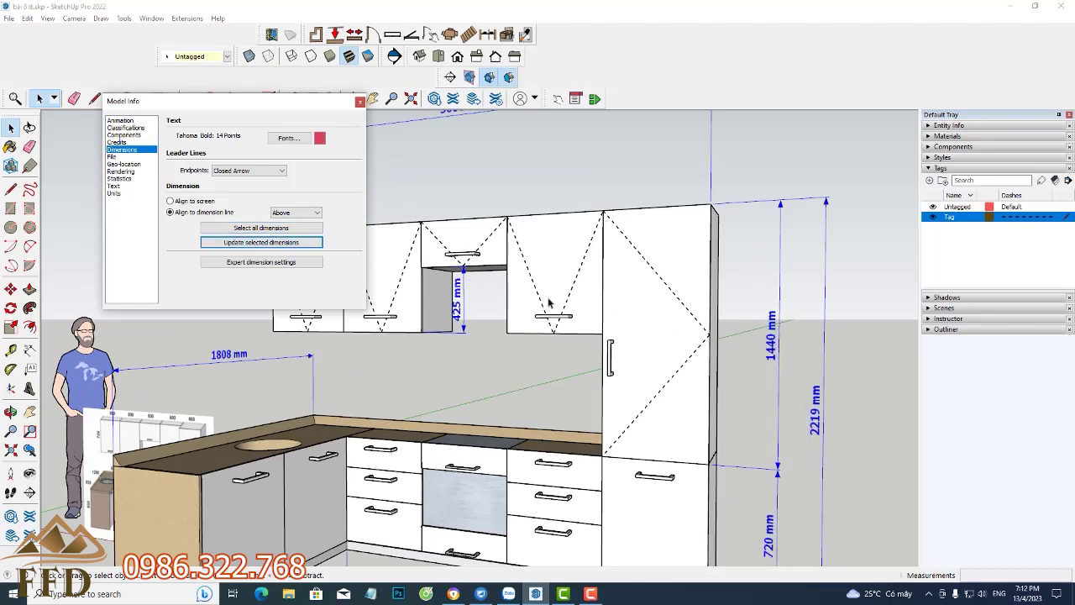
{"action": "scroll", "coordinate": [587, 317], "scroll_direction": "down", "scroll_amount": 2}
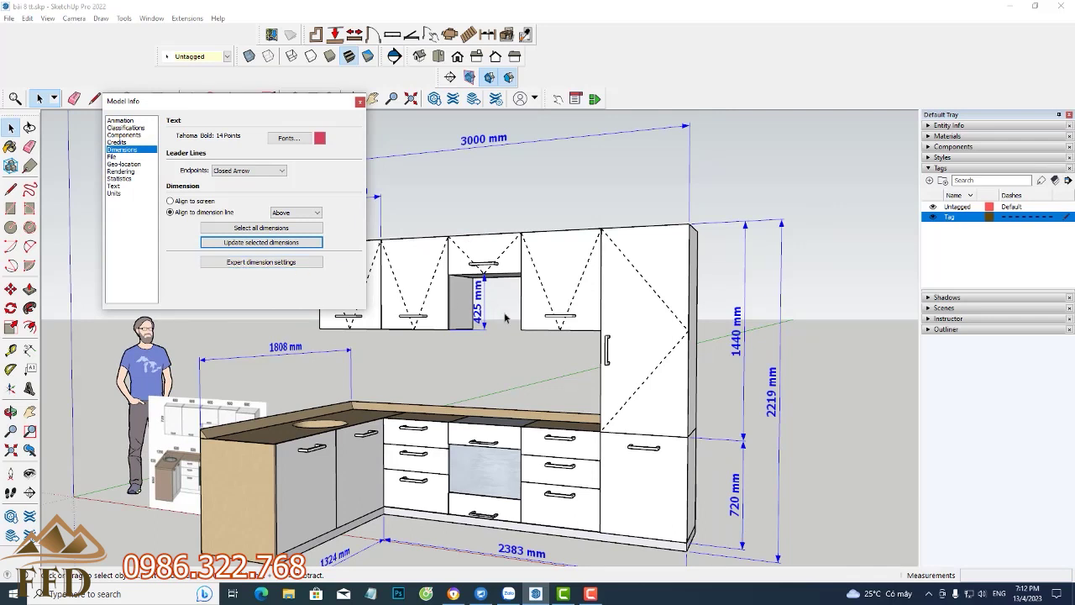
{"action": "scroll", "coordinate": [536, 357], "scroll_direction": "down", "scroll_amount": 3}
{"action": "scroll", "coordinate": [536, 357], "scroll_direction": "down", "scroll_amount": 2}
{"action": "scroll", "coordinate": [536, 357], "scroll_direction": "down", "scroll_amount": 1}
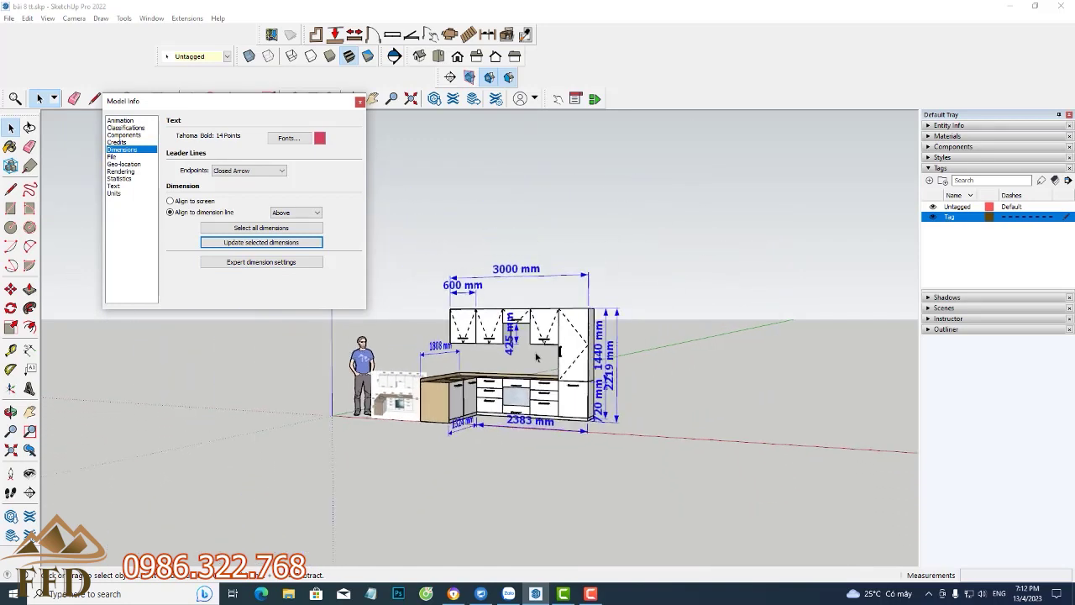
{"action": "scroll", "coordinate": [536, 357], "scroll_direction": "down", "scroll_amount": 1}
{"action": "scroll", "coordinate": [568, 370], "scroll_direction": "up", "scroll_amount": 1}
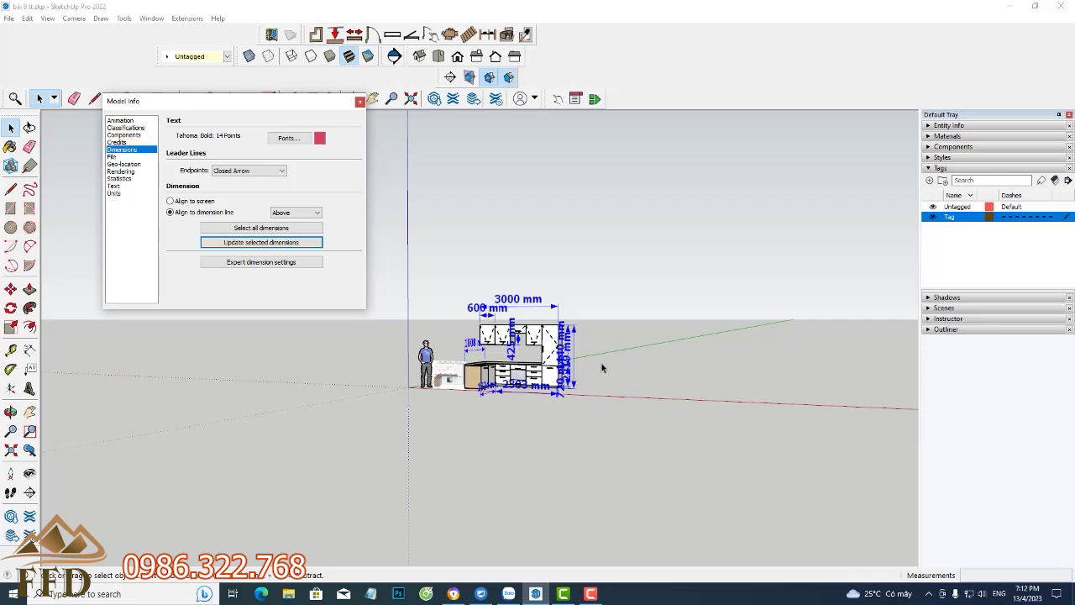
{"action": "mouse_move", "coordinate": [602, 367]}
{"action": "middle_mouse_down"}
{"action": "mouse_move", "coordinate": [362, 364]}
{"action": "mouse_move", "coordinate": [403, 370]}
{"action": "mouse_move", "coordinate": [352, 336]}
{"action": "middle_mouse_up"}
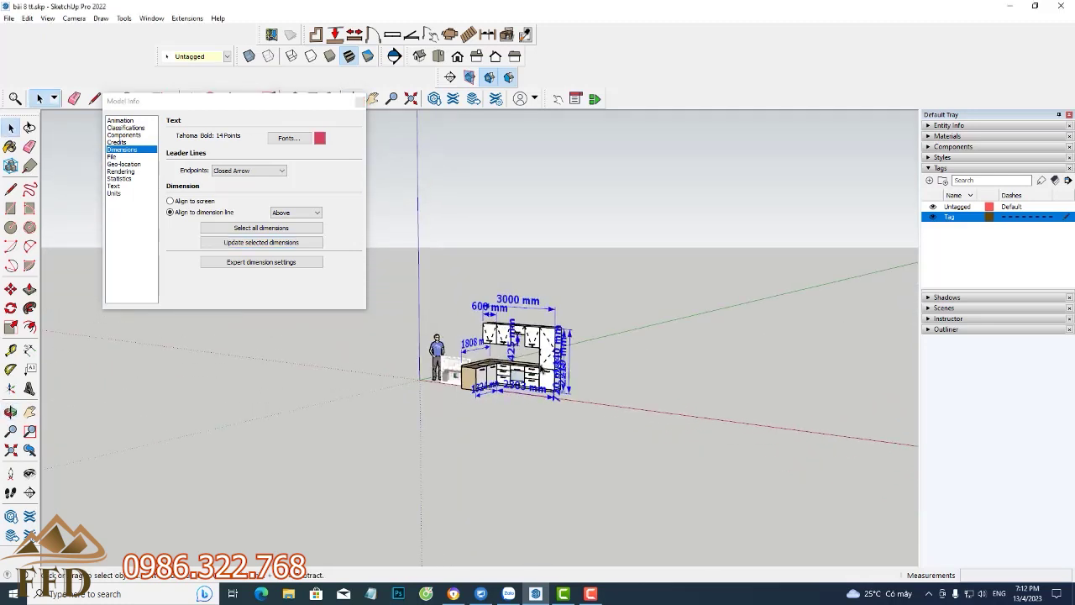
- Enable Hide when foreshortened and Hide when too small, raise the threshold slider, and test by zooming
{"action": "left_click", "coordinate": [262, 267]}
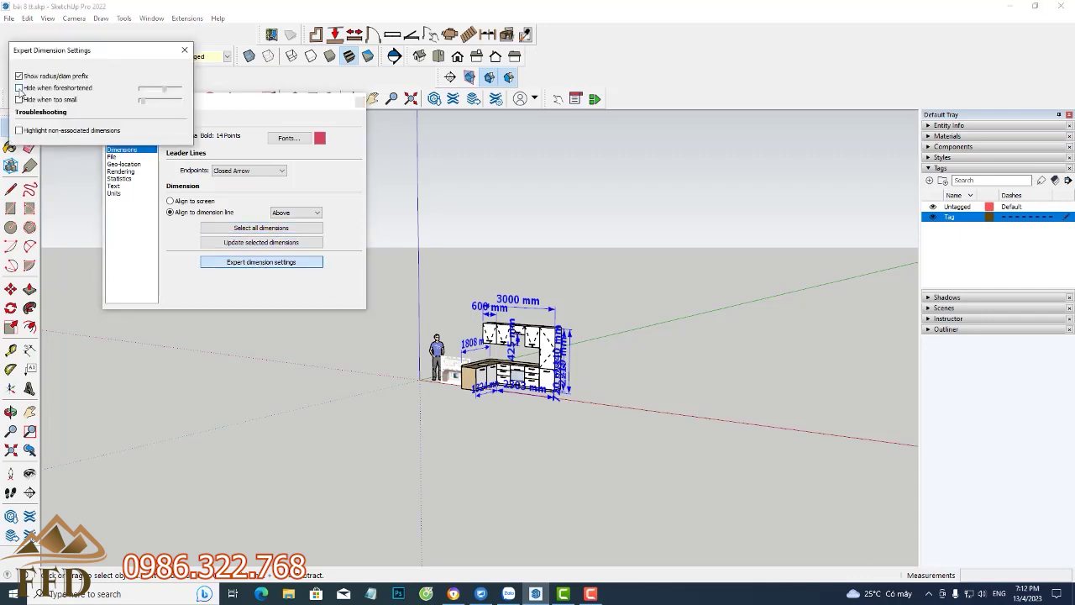
{"action": "left_click", "coordinate": [19, 87]}
{"action": "left_click", "coordinate": [18, 99]}
{"action": "left_click_drag", "start_coordinate": [147, 104], "coordinate": [178, 107]}
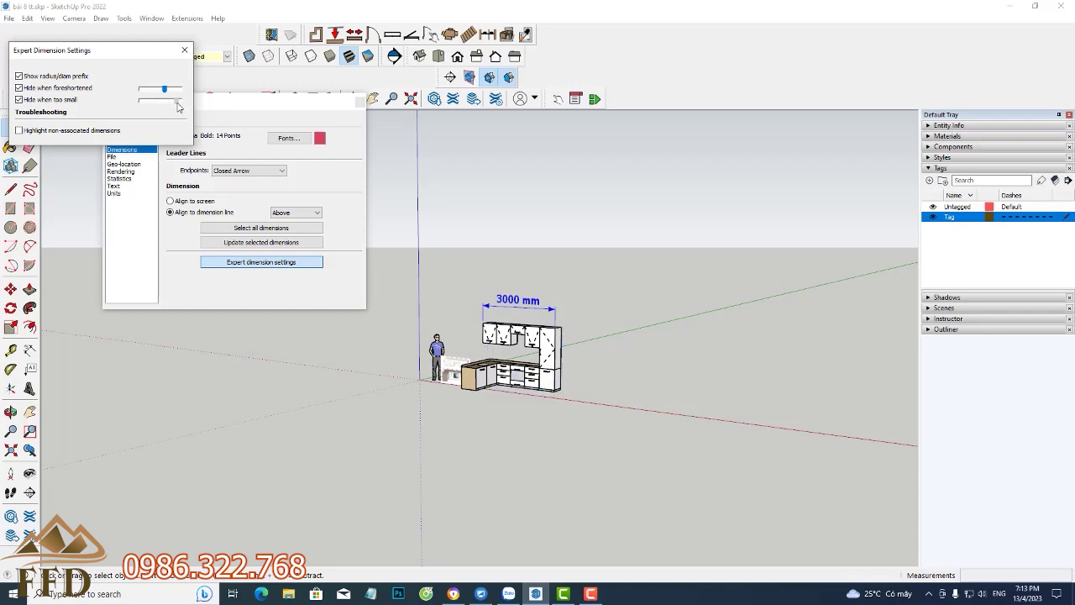
{"action": "scroll", "coordinate": [501, 334], "scroll_direction": "down", "scroll_amount": 1}
{"action": "scroll", "coordinate": [501, 334], "scroll_direction": "down", "scroll_amount": 2}
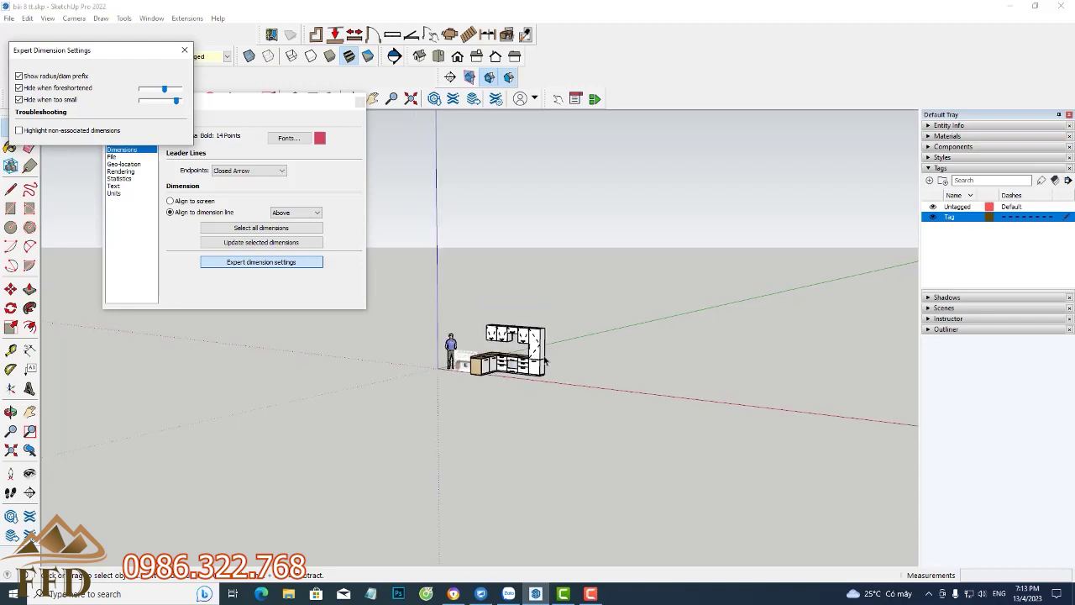
{"action": "scroll", "coordinate": [544, 360], "scroll_direction": "up", "scroll_amount": 1}
{"action": "scroll", "coordinate": [496, 357], "scroll_direction": "up", "scroll_amount": 1}
{"action": "scroll", "coordinate": [495, 356], "scroll_direction": "up", "scroll_amount": 2}
{"action": "scroll", "coordinate": [495, 356], "scroll_direction": "up", "scroll_amount": 1}
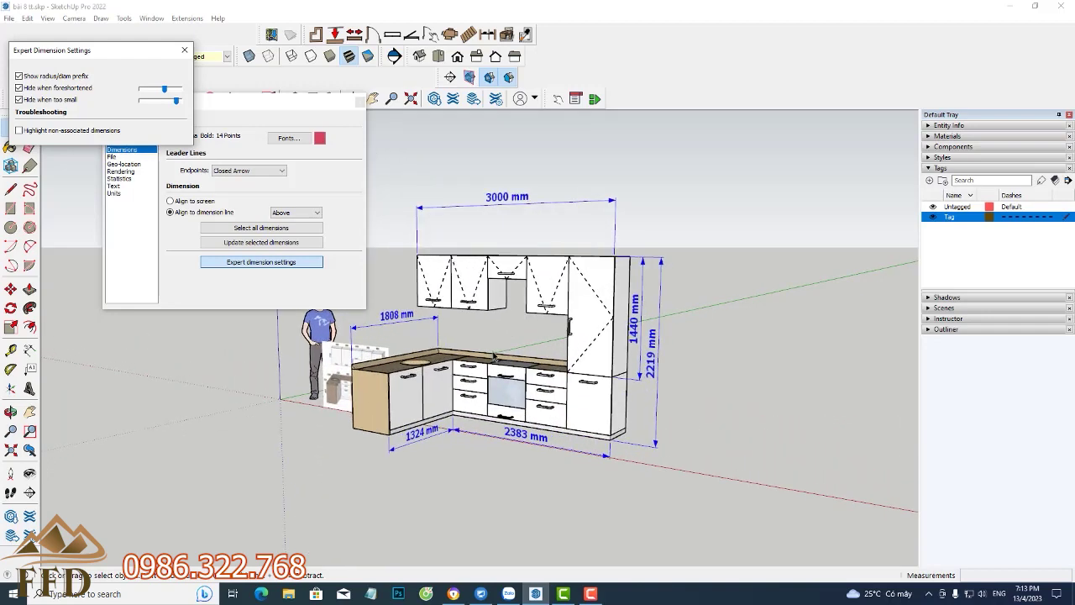
{"action": "scroll", "coordinate": [494, 357], "scroll_direction": "up", "scroll_amount": 2}
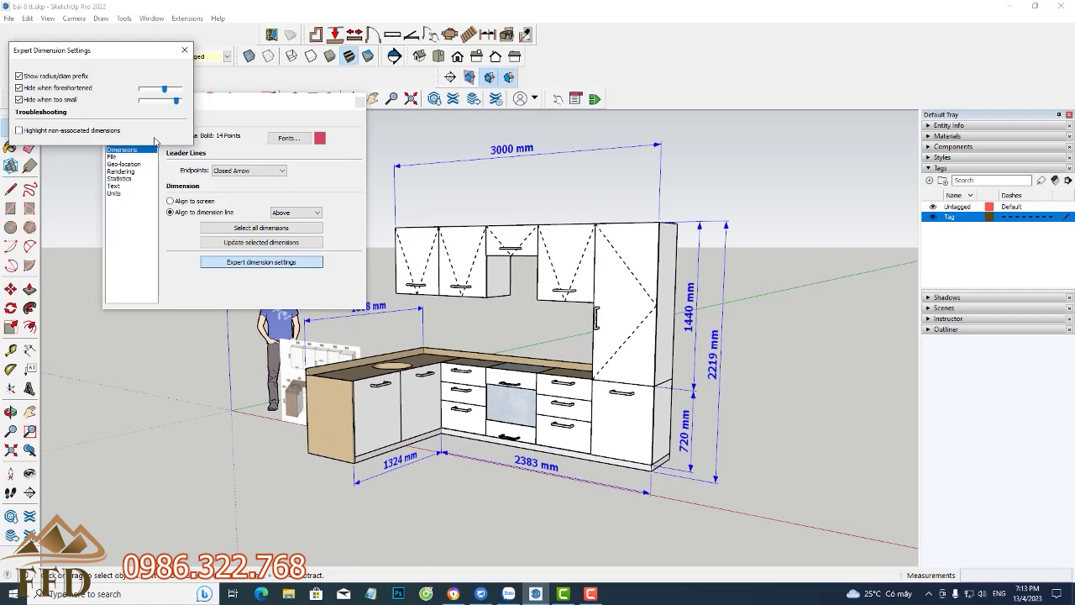
{"action": "left_click", "coordinate": [185, 51]}
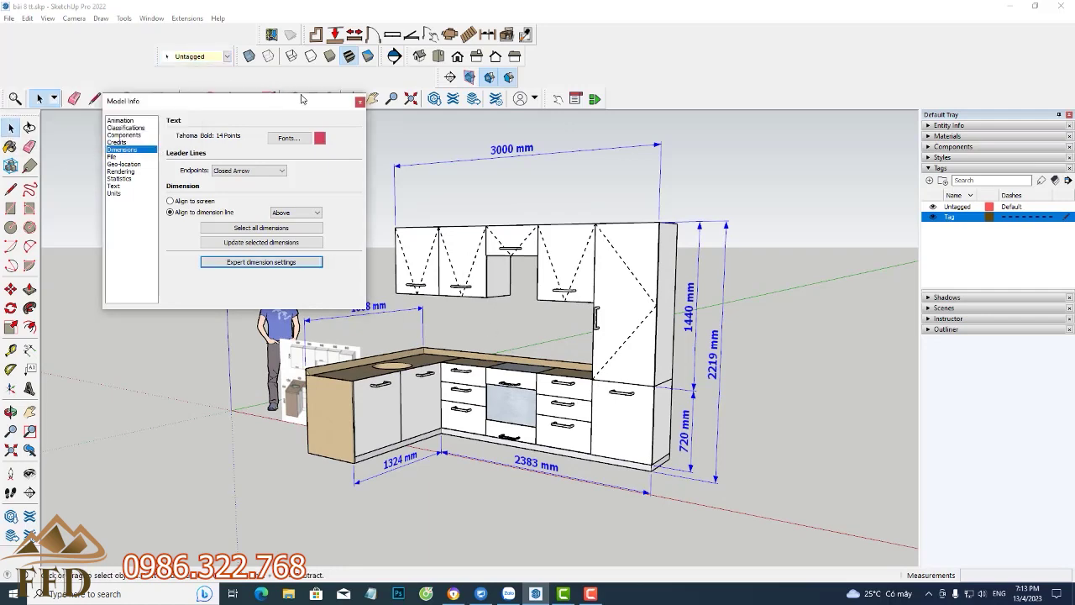
- Close Model Info and zoom and orbit to check that small dimensions like 600 mm hide when distant
{"action": "left_click", "coordinate": [360, 102]}
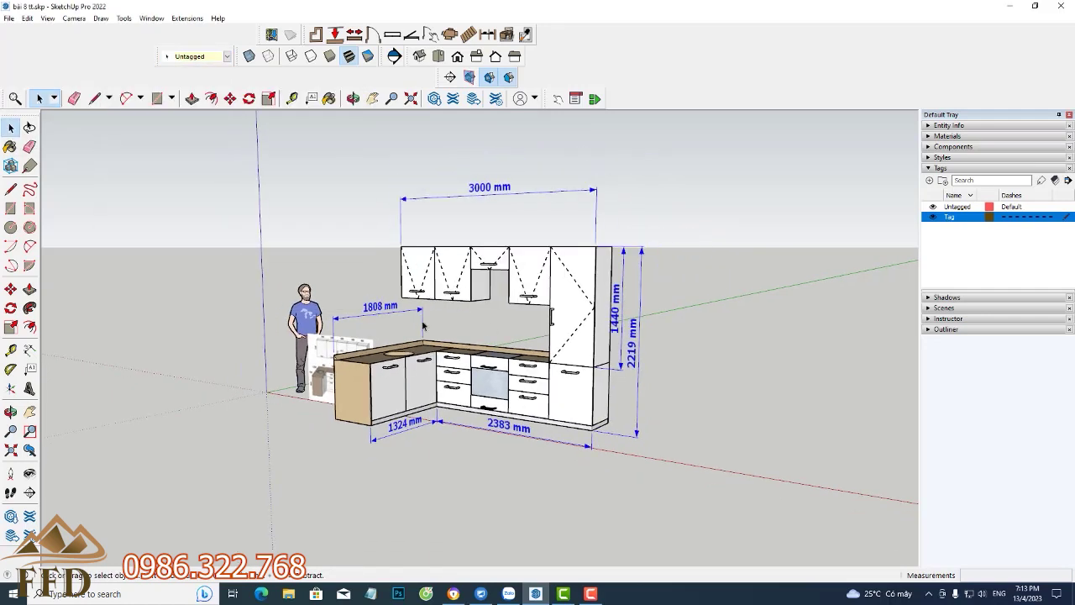
{"action": "scroll", "coordinate": [425, 327], "scroll_direction": "down", "scroll_amount": 2}
{"action": "scroll", "coordinate": [425, 327], "scroll_direction": "down", "scroll_amount": 2}
{"action": "scroll", "coordinate": [425, 327], "scroll_direction": "down", "scroll_amount": 2}
{"action": "scroll", "coordinate": [424, 326], "scroll_direction": "up", "scroll_amount": 2}
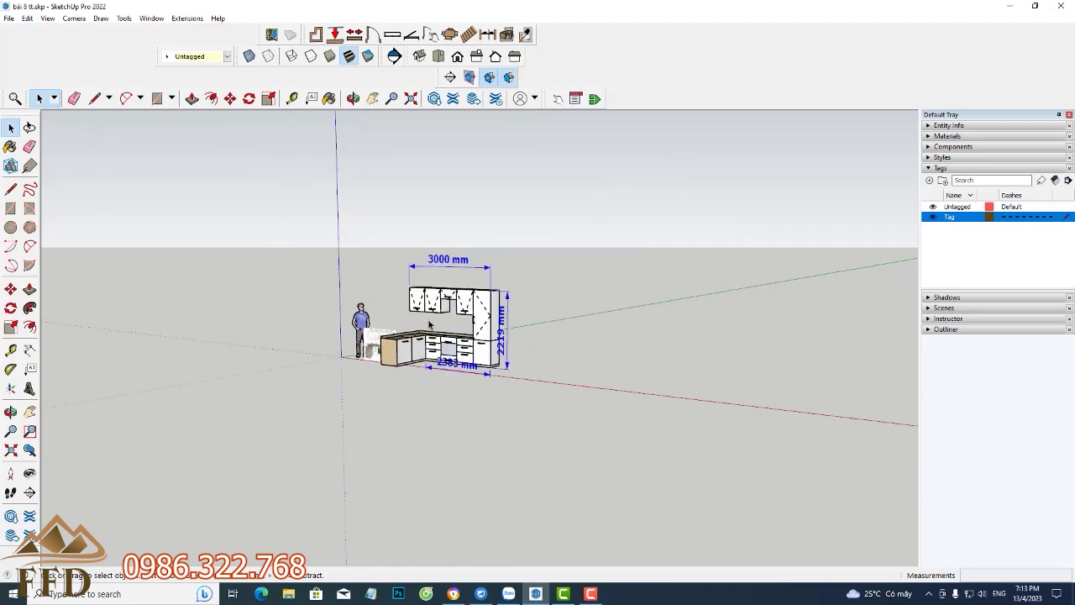
{"action": "scroll", "coordinate": [426, 326], "scroll_direction": "up", "scroll_amount": 2}
{"action": "scroll", "coordinate": [428, 327], "scroll_direction": "up", "scroll_amount": 2}
{"action": "scroll", "coordinate": [429, 326], "scroll_direction": "up", "scroll_amount": 2}
{"action": "scroll", "coordinate": [429, 326], "scroll_direction": "up", "scroll_amount": 2}
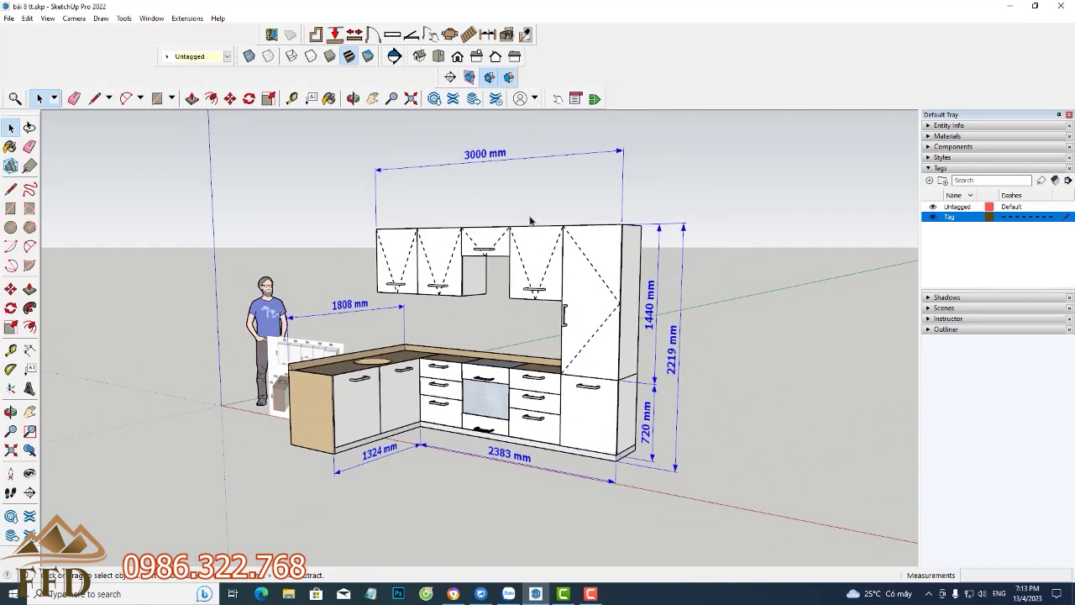
{"action": "scroll", "coordinate": [441, 330], "scroll_direction": "up", "scroll_amount": 2}
{"action": "scroll", "coordinate": [462, 336], "scroll_direction": "up", "scroll_amount": 2}
{"action": "scroll", "coordinate": [504, 337], "scroll_direction": "up", "scroll_amount": 2}
{"action": "mouse_move", "coordinate": [504, 336]}
{"action": "middle_mouse_down"}
{"action": "mouse_move", "coordinate": [762, 330]}
{"action": "mouse_move", "coordinate": [488, 314]}
{"action": "middle_mouse_up"}
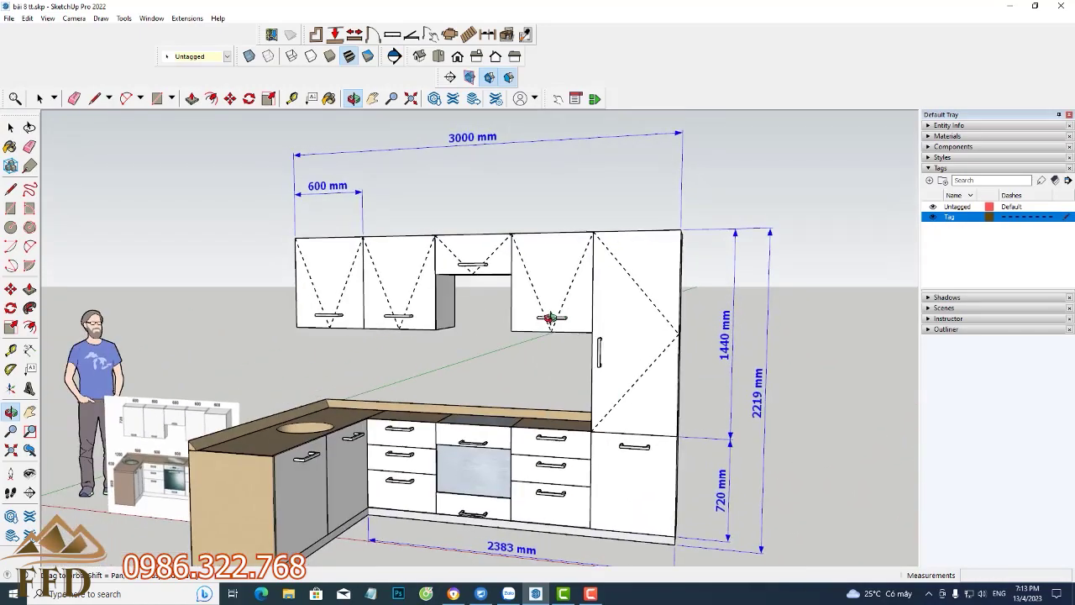
{"action": "scroll", "coordinate": [487, 313], "scroll_direction": "down", "scroll_amount": 1}
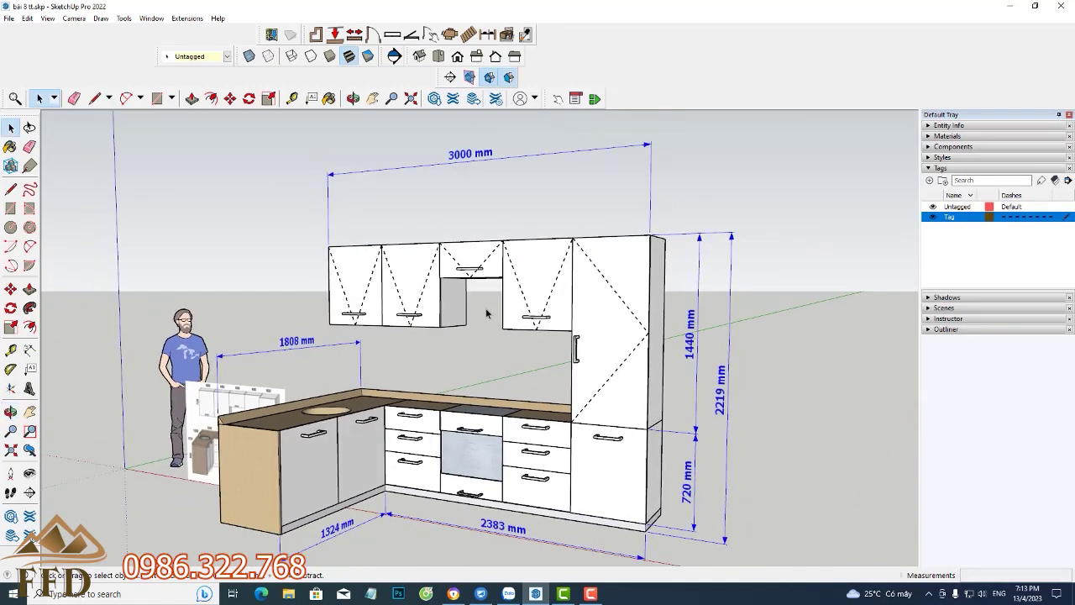